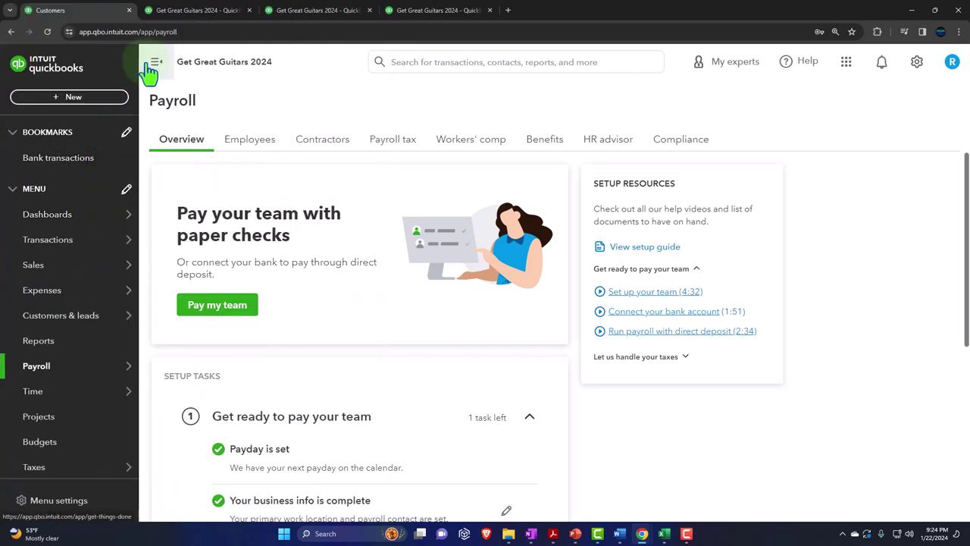
Start a payroll run from the payroll employees page and check the available pay periods, keeping 01/01/2024 to 01/31/2024.
click(151, 63)
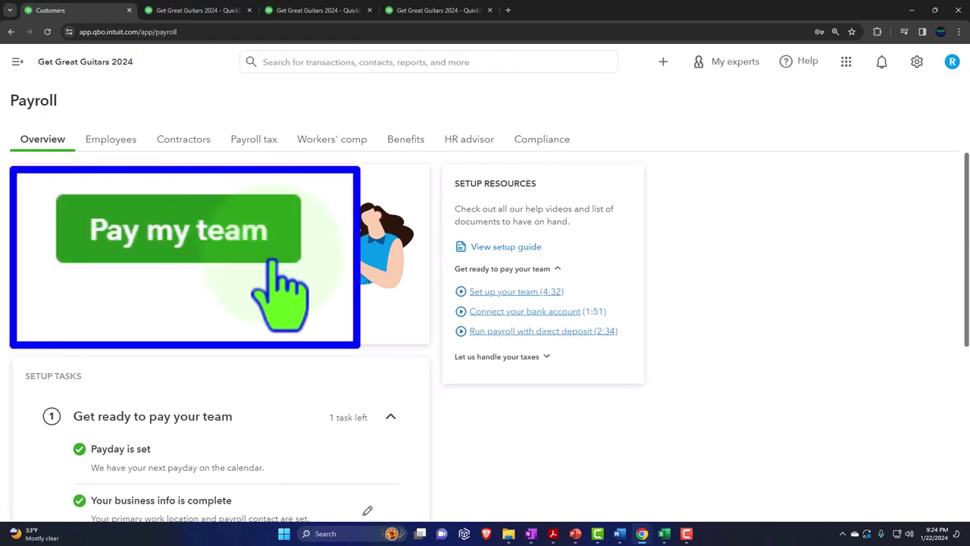
click(110, 139)
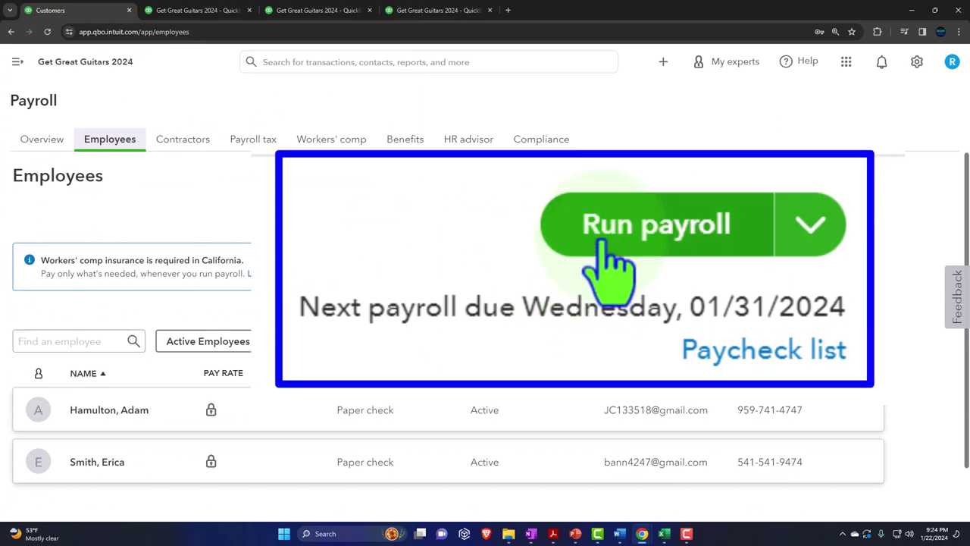
scroll(454, 310, down, 1)
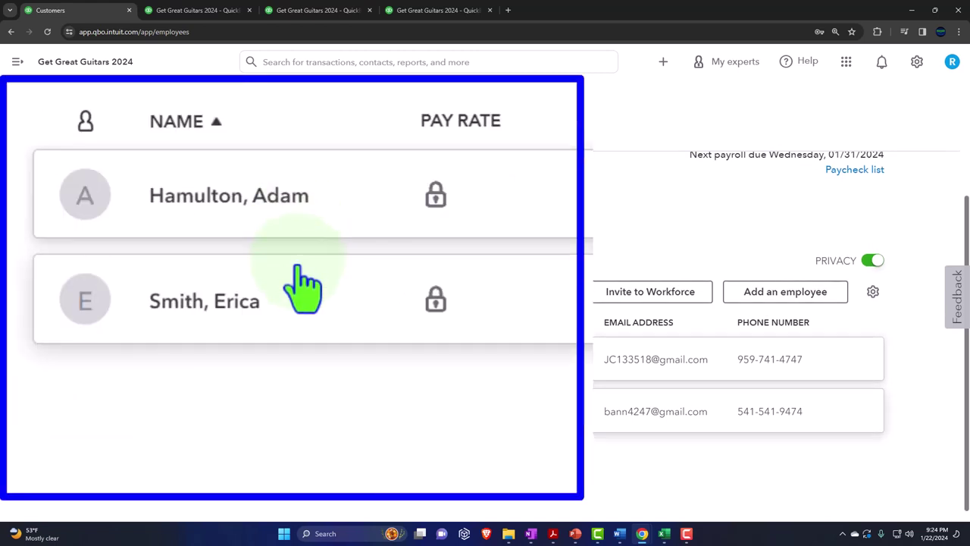
scroll(141, 393, up, 1)
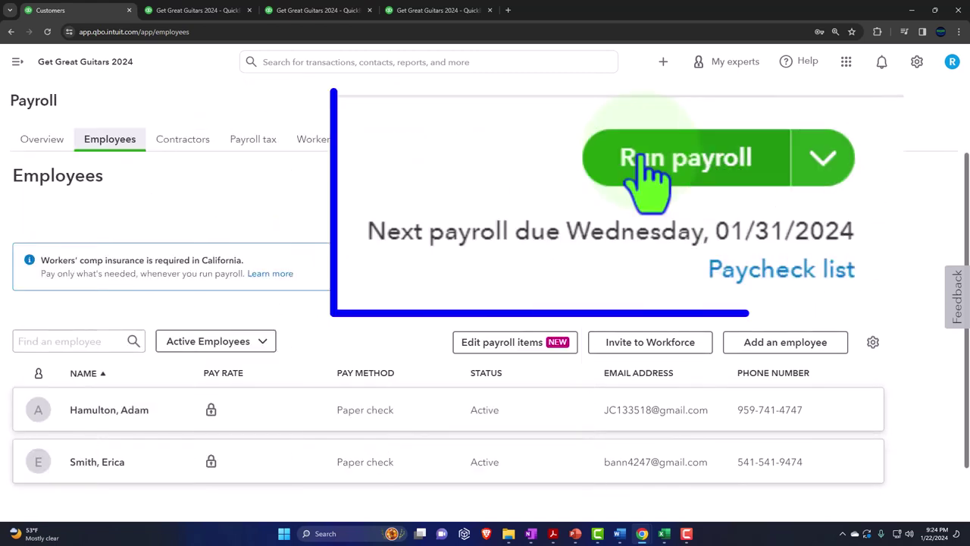
click(644, 160)
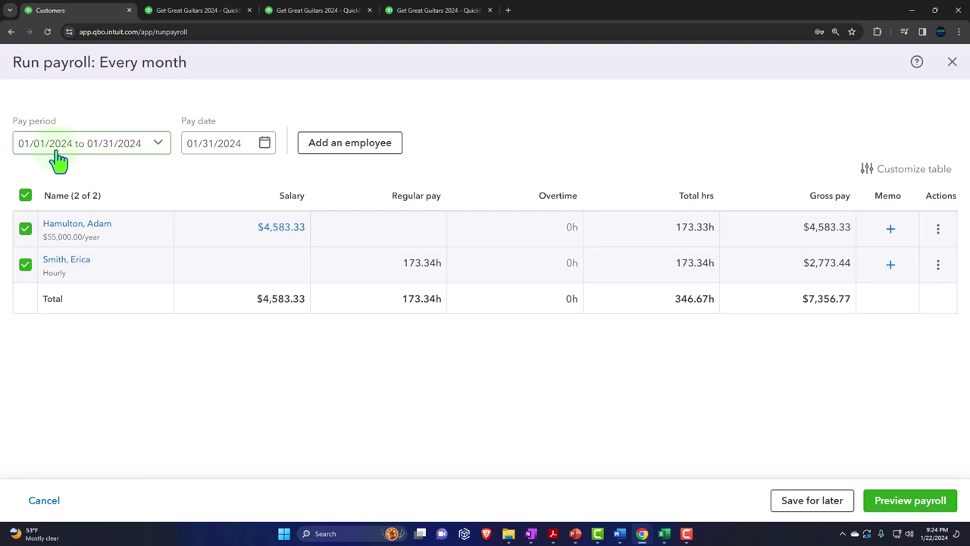
click(154, 148)
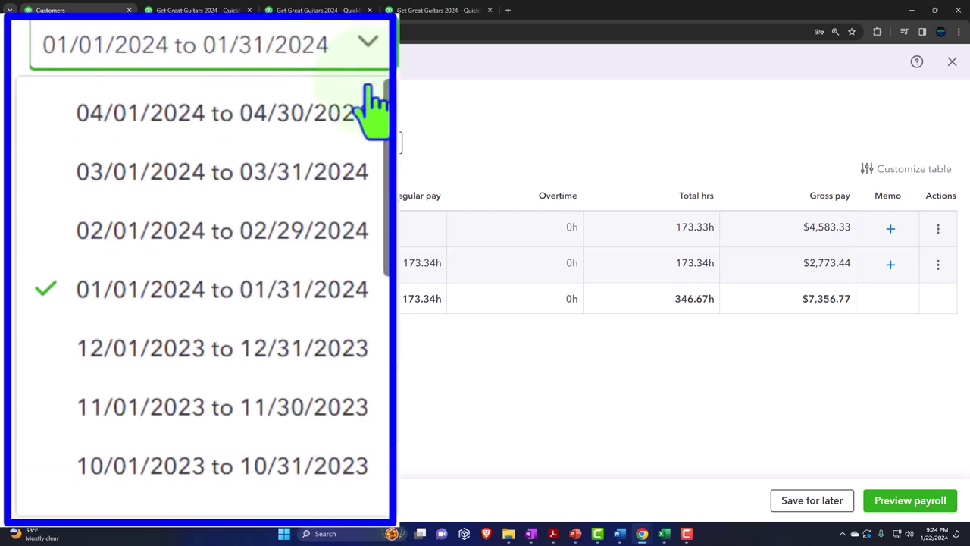
mouse_move(383, 136)
mouse_down()
mouse_move(388, 441)
mouse_move(369, 147)
mouse_up()
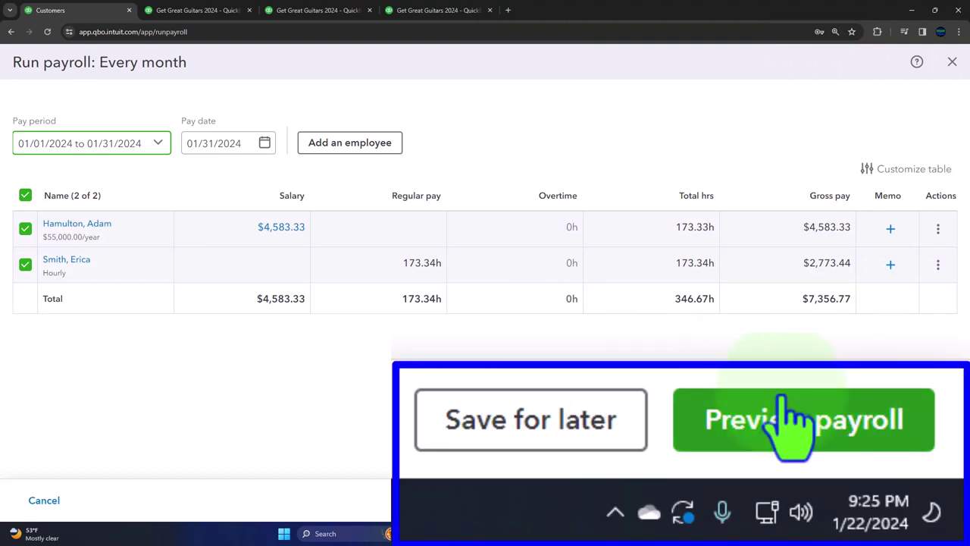
Open the salaried employee's paycheck for editing and review its pay section.
click(939, 231)
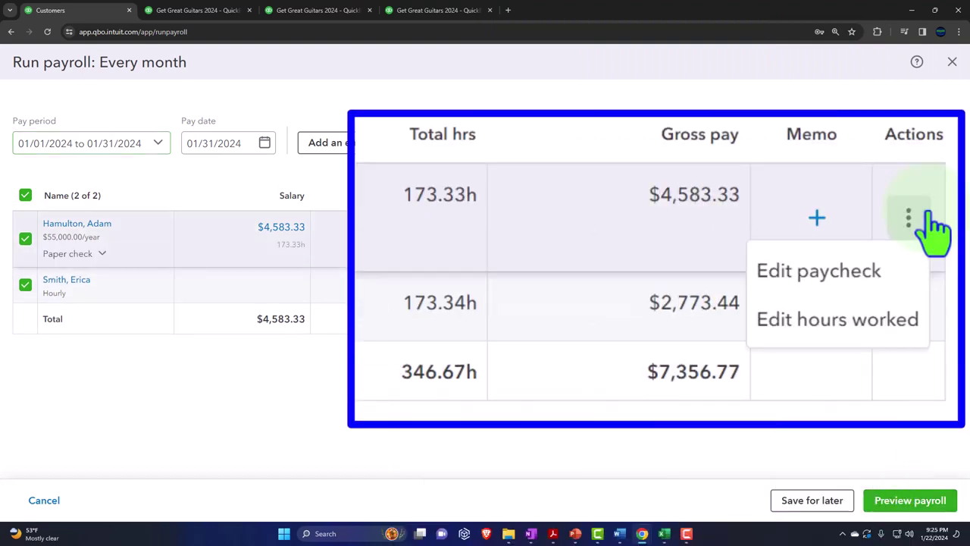
click(364, 186)
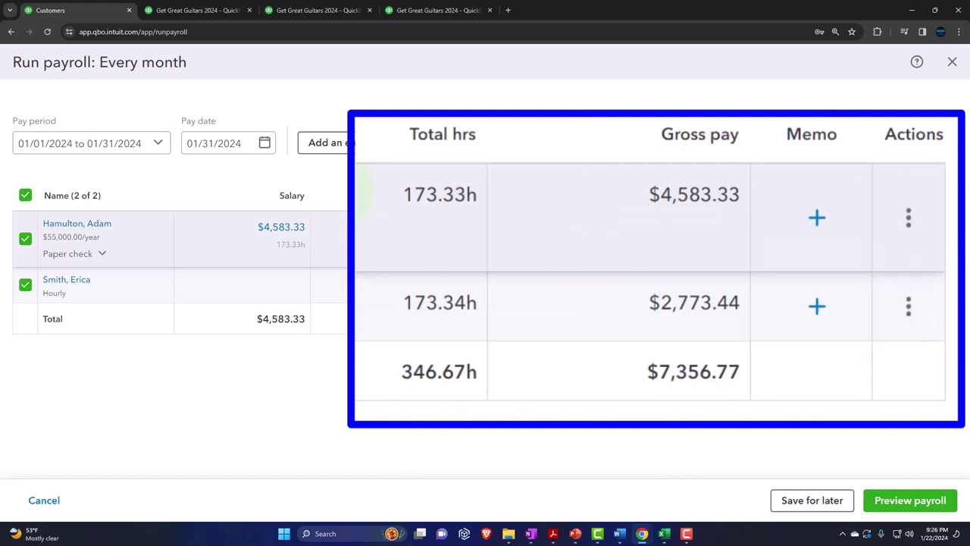
click(908, 220)
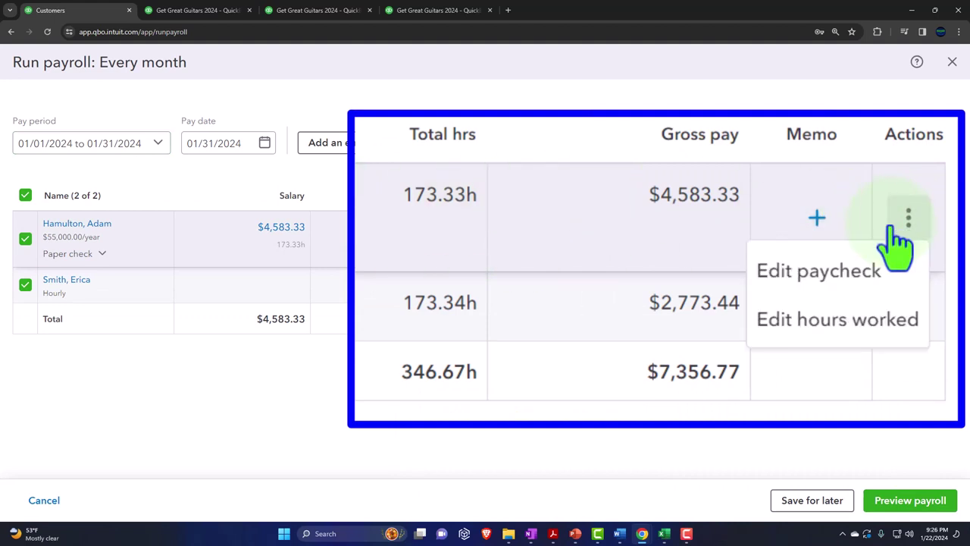
click(860, 277)
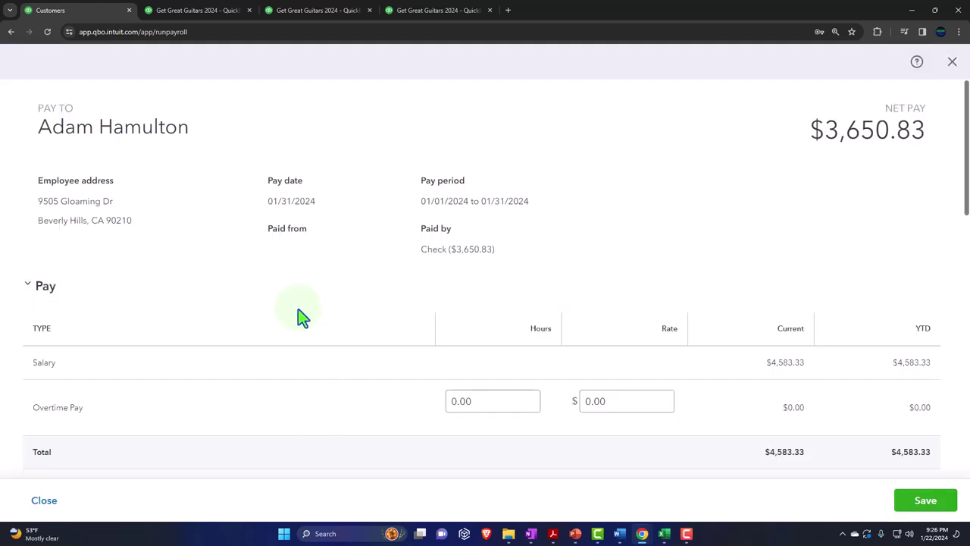
scroll(298, 314, down, 2)
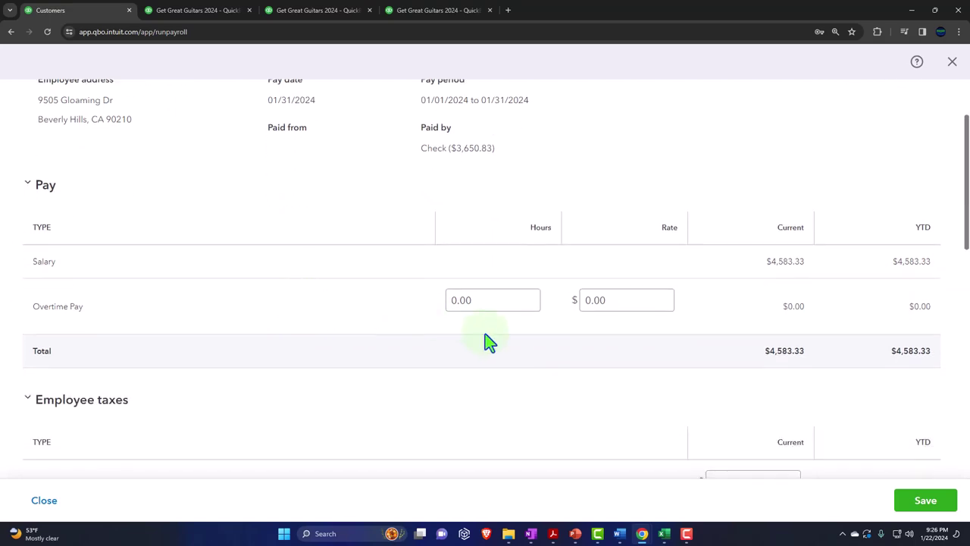
Switch to the Payroll workbook in Excel and widen column F enough to show the second employee's payroll expense amount.
click(664, 534)
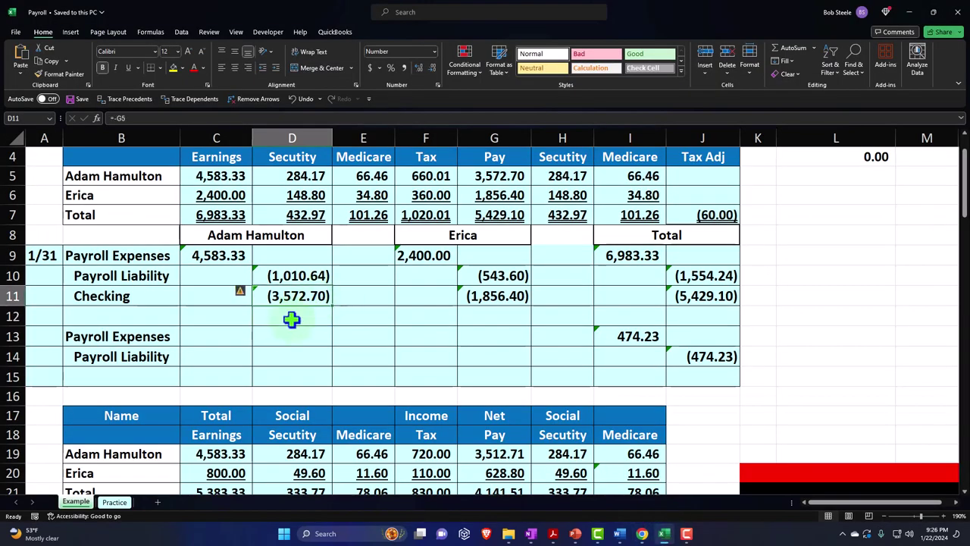
scroll(294, 315, up, 3)
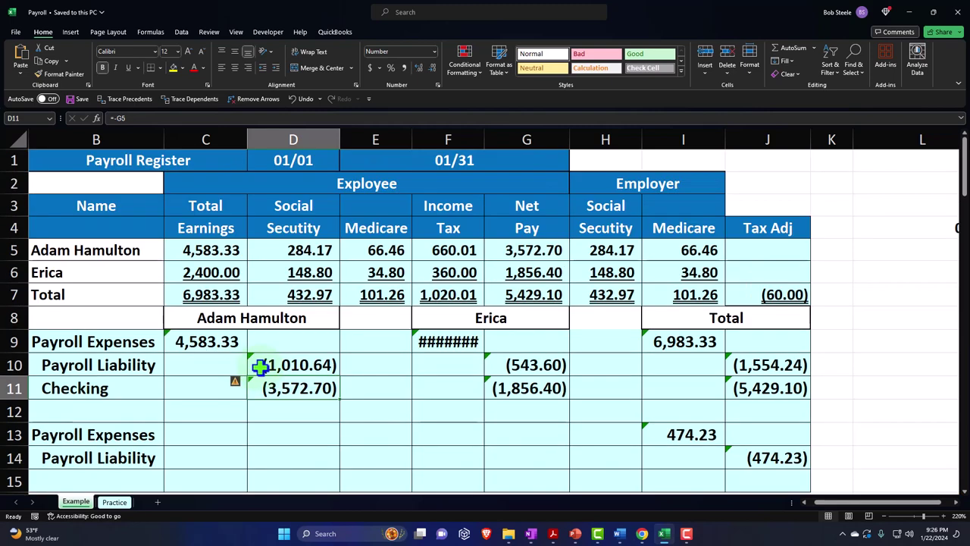
drag(484, 139, 492, 136)
Select the payroll register block from cell A1 down through the Total row in row 7 to examine it.
click(448, 248)
key(Left)
key(Left)
key(Left)
key(Left)
key(Left)
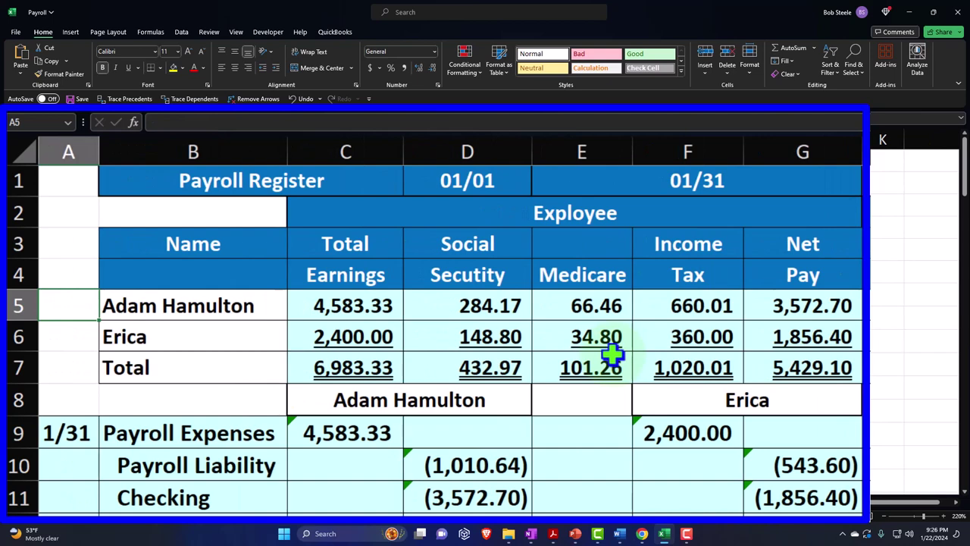
mouse_move(71, 166)
mouse_down()
mouse_move(427, 212)
mouse_move(856, 305)
mouse_move(857, 367)
mouse_up()
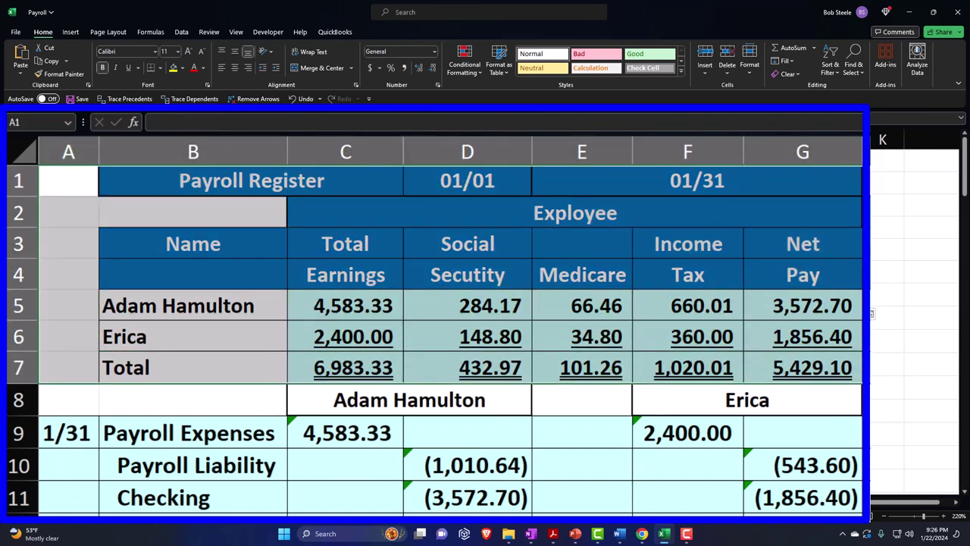
Inspect the salaried employee's total earnings formula in cell C5 of the payroll register, leaving the formula as is.
click(185, 305)
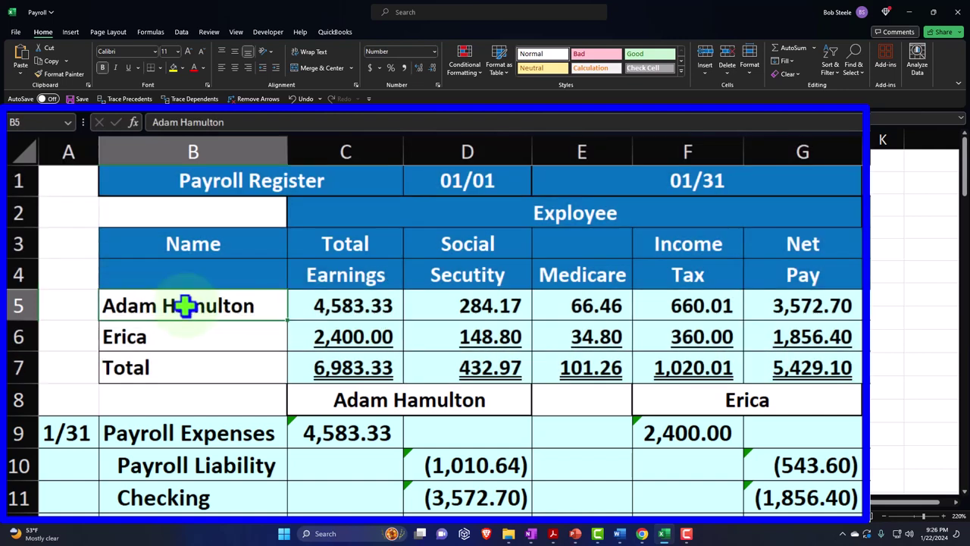
key(Down)
click(185, 306)
key(Right)
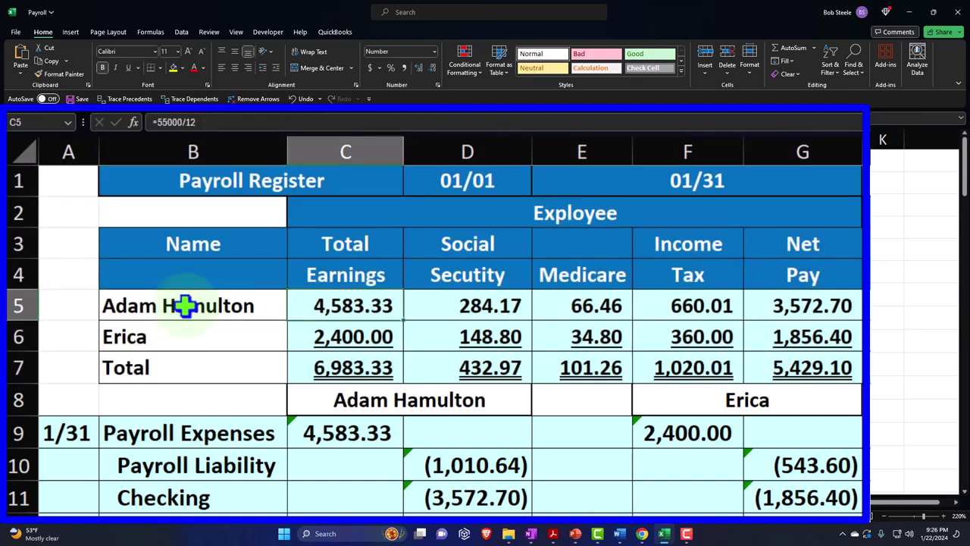
double_click(343, 301)
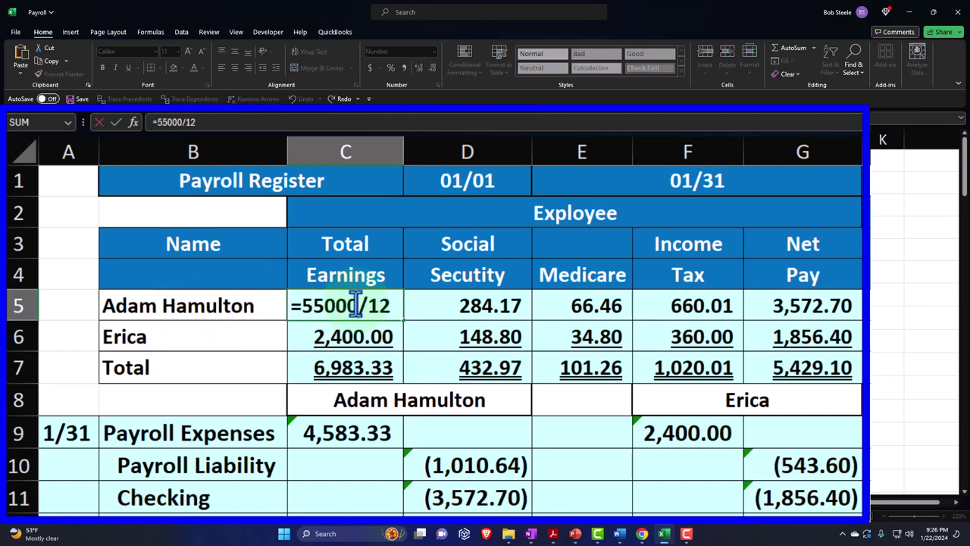
key(Return)
click(399, 305)
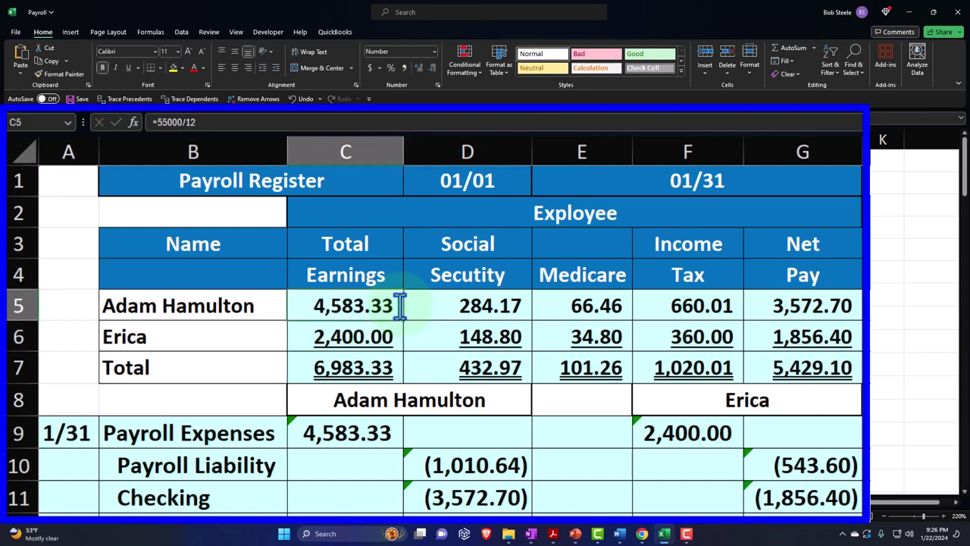
Examine the formula for the employee's Social Security withholding in cell D5.
key(Right)
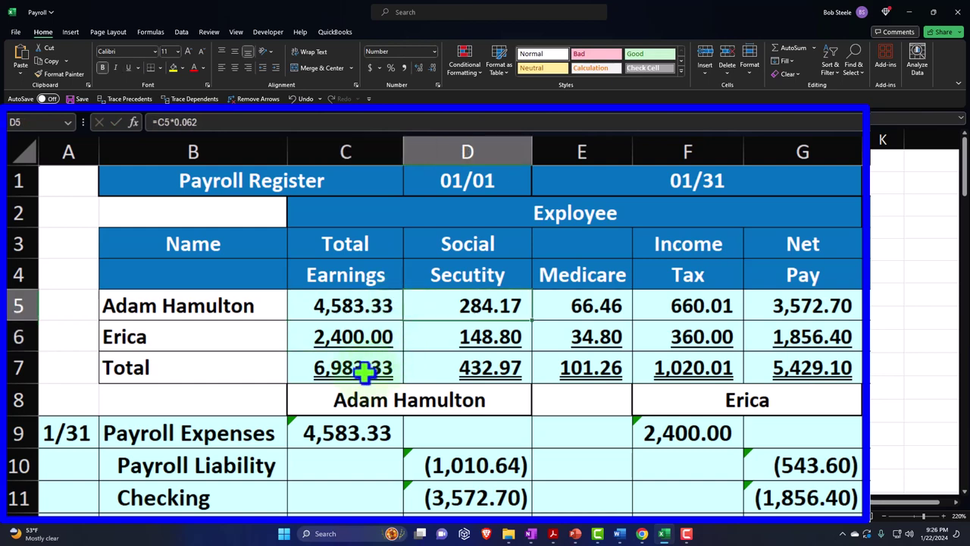
double_click(455, 305)
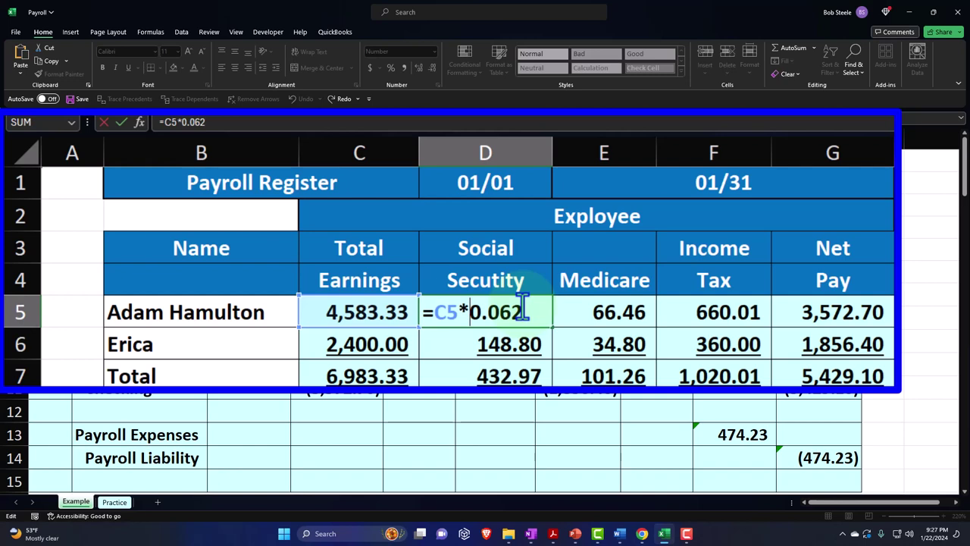
key(Return)
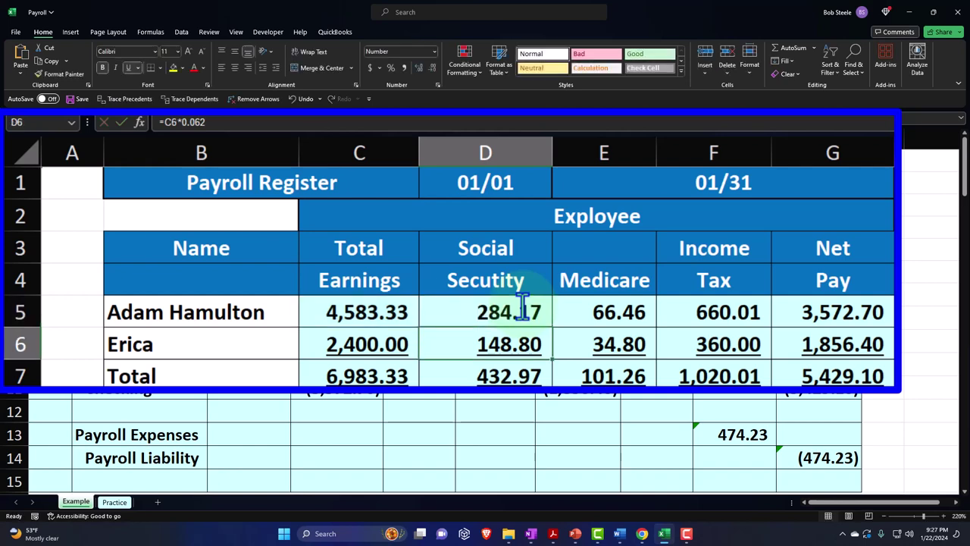
click(522, 307)
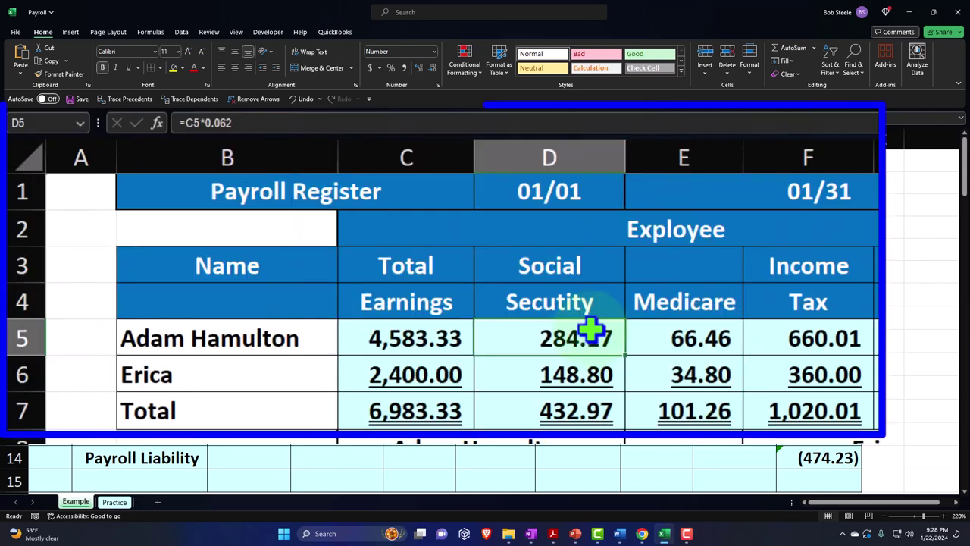
Examine the Medicare withholding formula in cell E5 and compare it with the Social Security formula in D5.
double_click(690, 337)
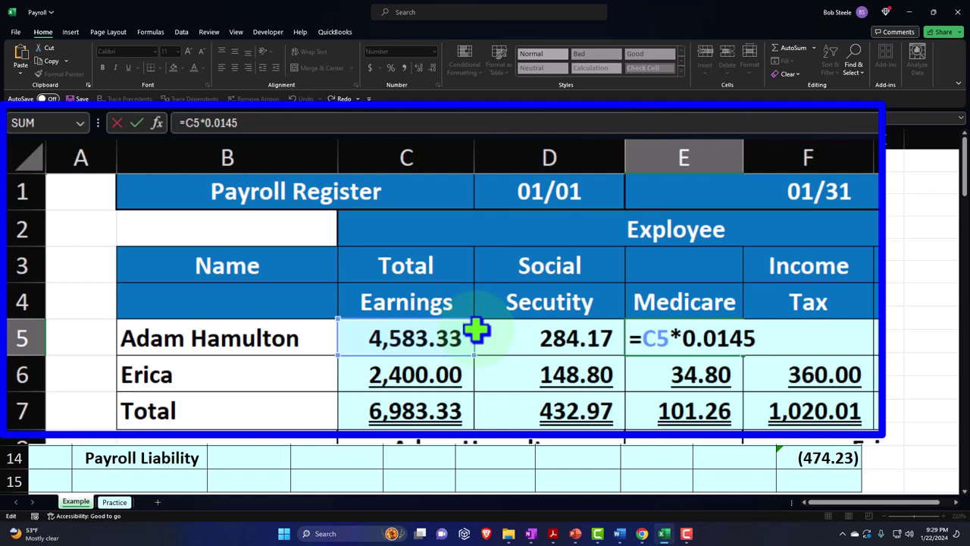
key(Return)
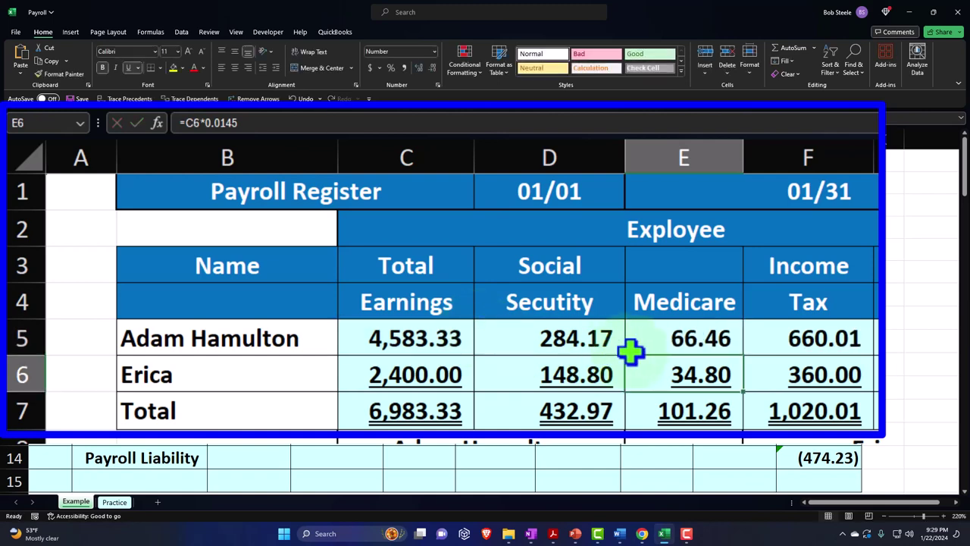
click(684, 332)
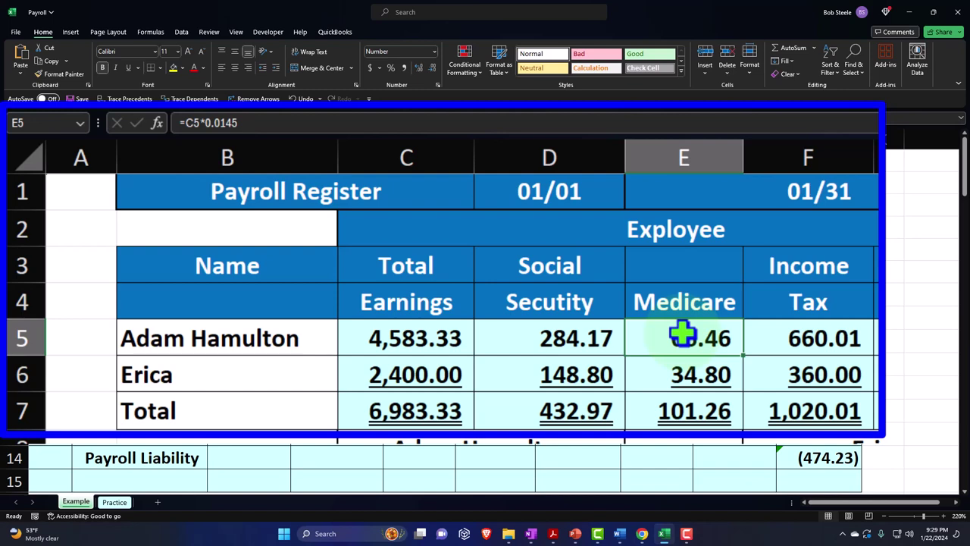
double_click(606, 338)
key(Return)
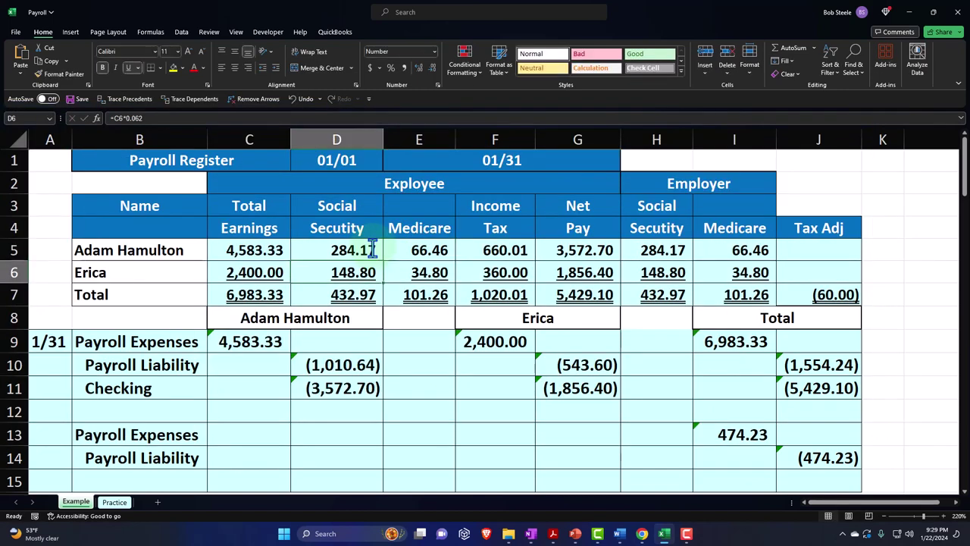
Inspect the income tax formula in cell F5 and relate it to the employee's name in B5.
double_click(497, 250)
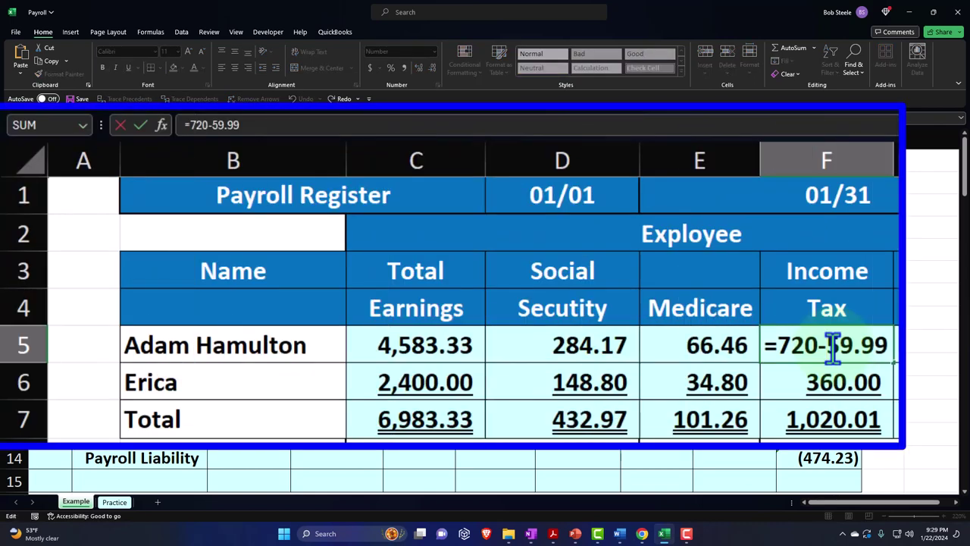
key(Return)
click(834, 345)
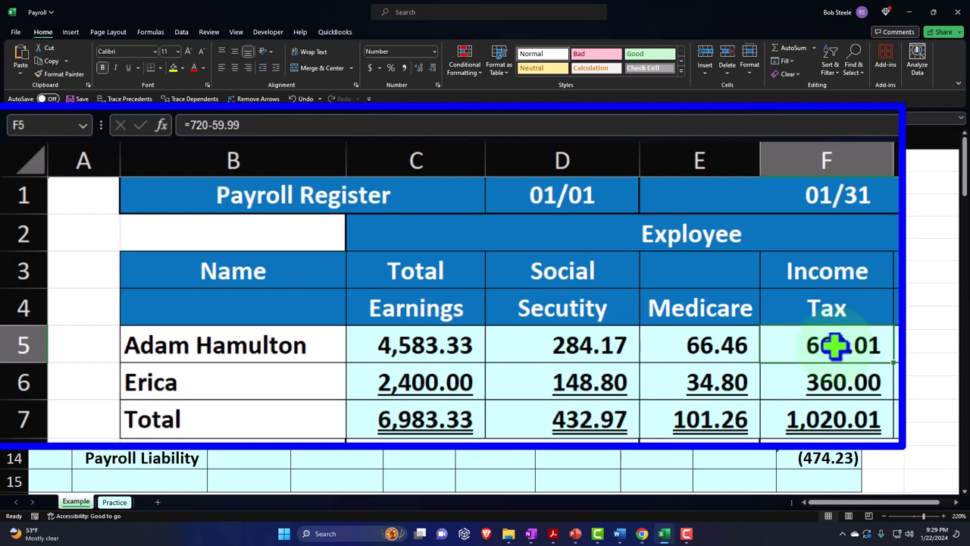
click(252, 343)
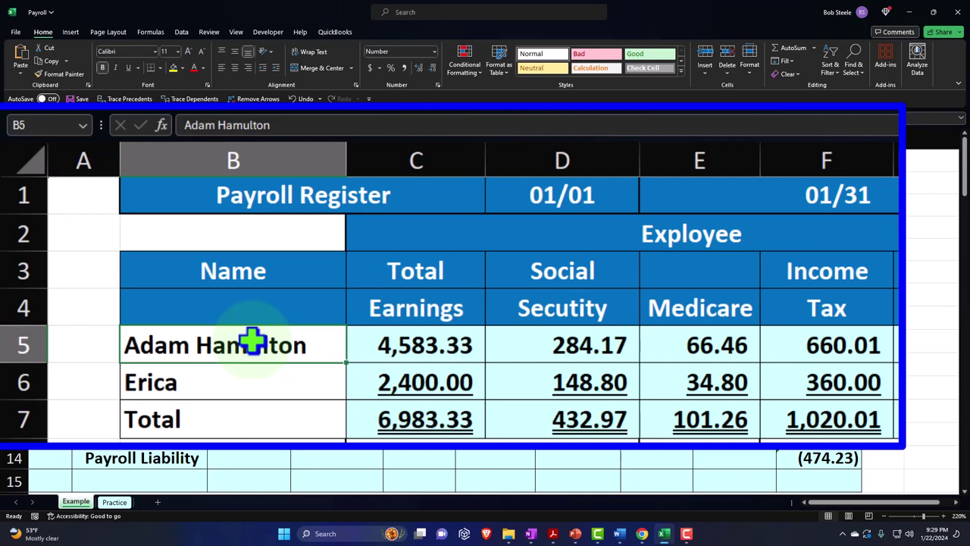
click(811, 338)
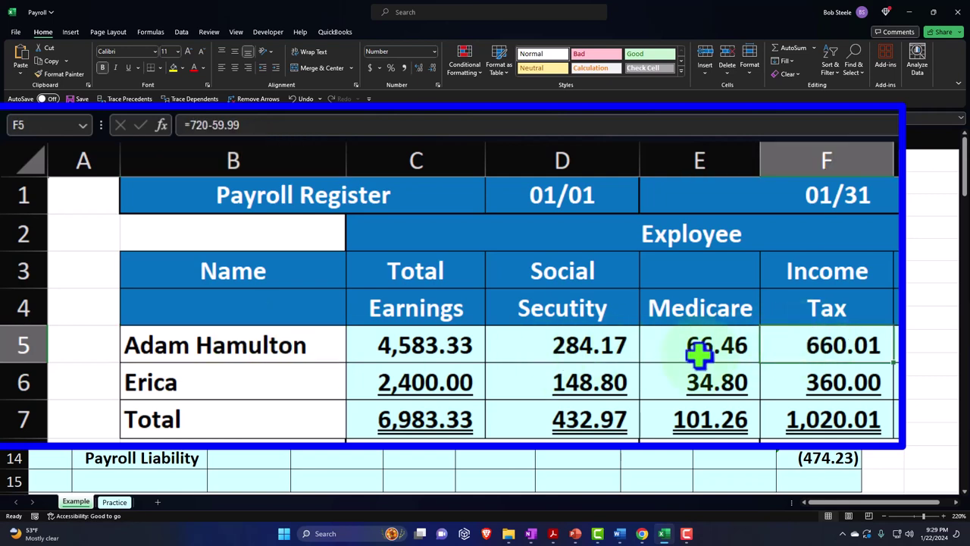
click(230, 344)
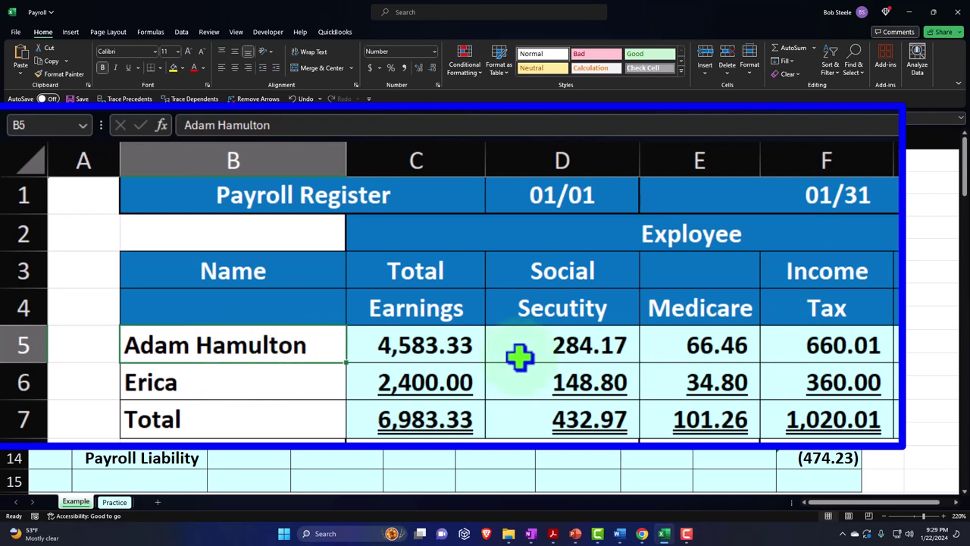
click(788, 333)
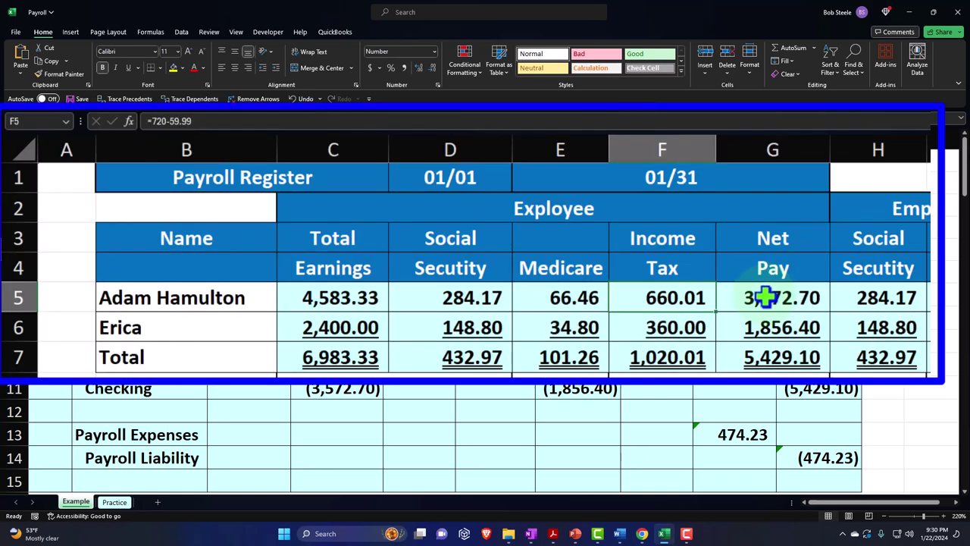
Inspect the net pay formula in cell G5 and relate it to the deductions in D5:F5.
click(568, 248)
double_click(569, 250)
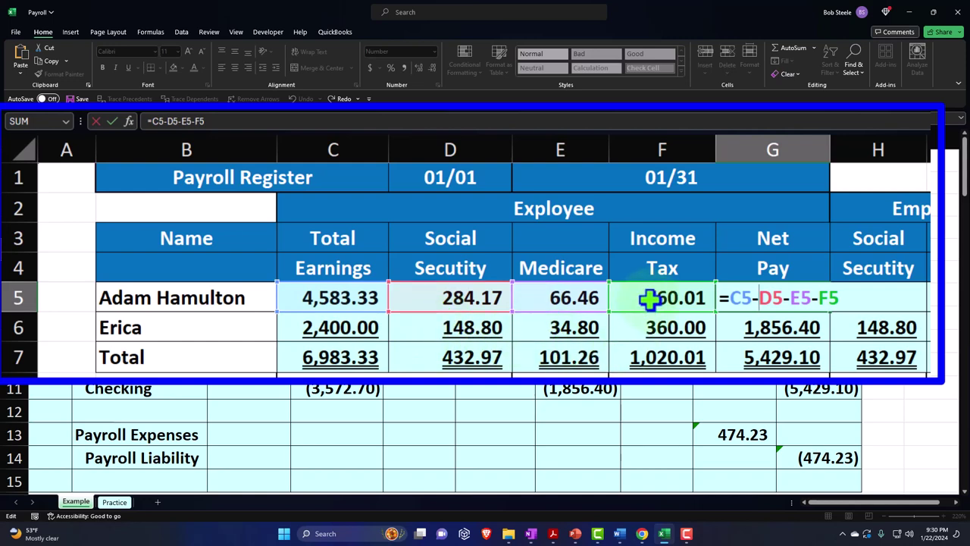
key(Return)
click(761, 292)
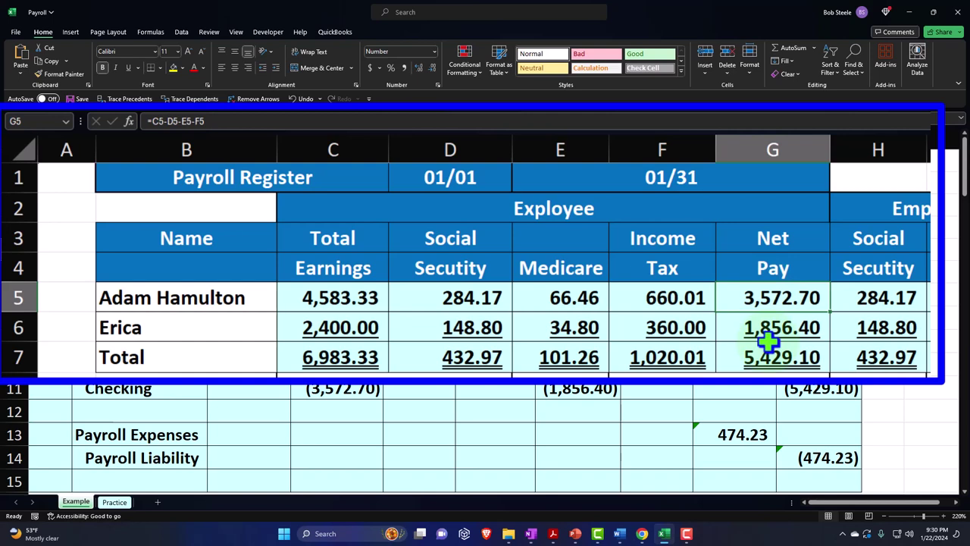
drag(493, 297, 659, 284)
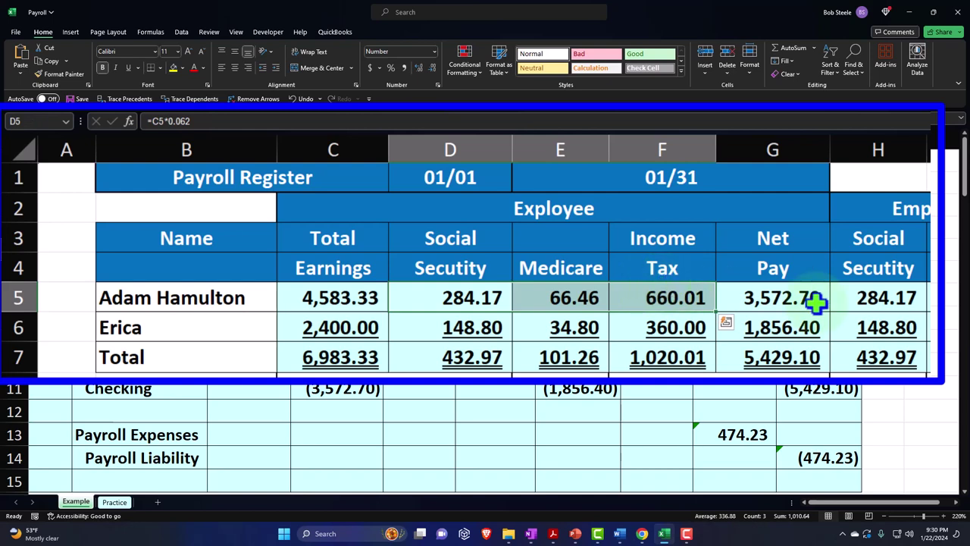
Examine the employer Social Security and Medicare formulas in H5 and I5 against the employee withholdings.
drag(866, 297, 926, 295)
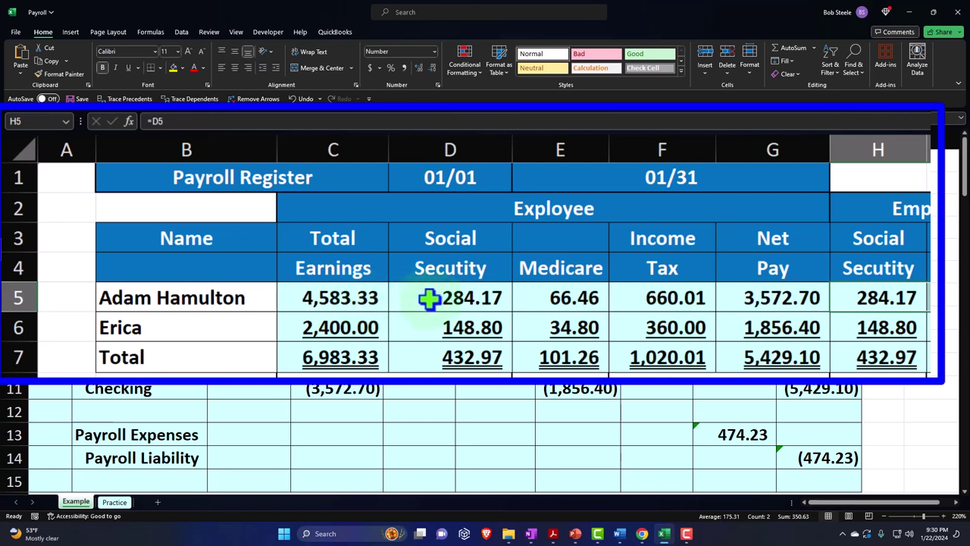
double_click(906, 296)
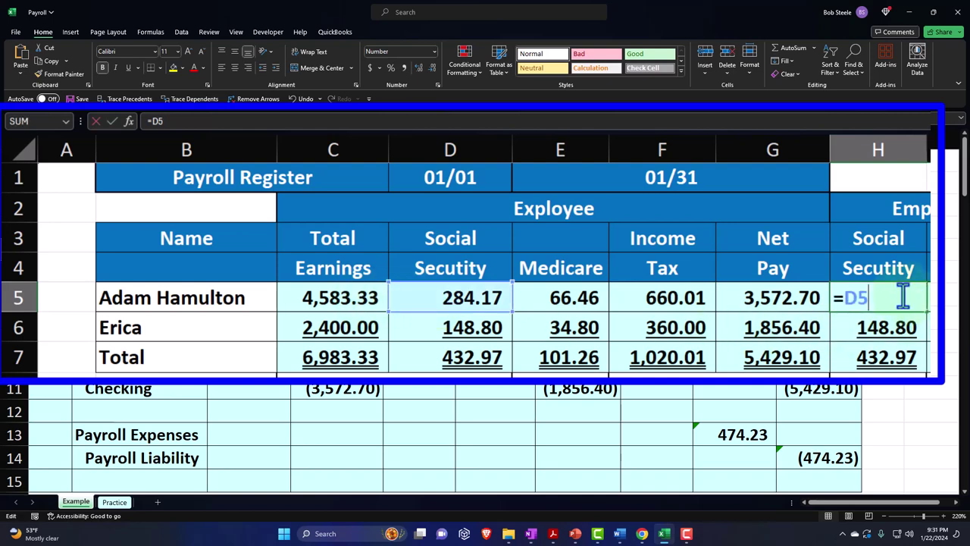
key(Tab)
key(F2)
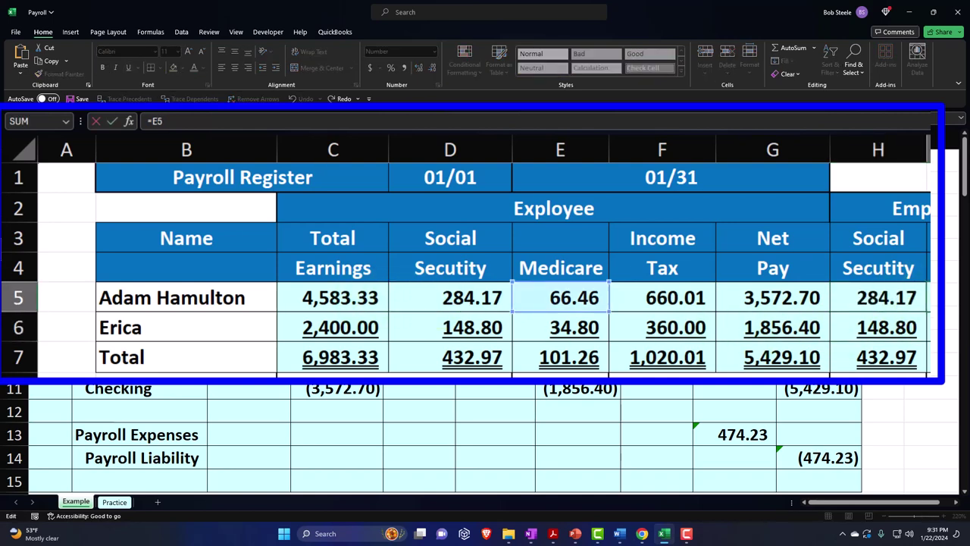
key(Return)
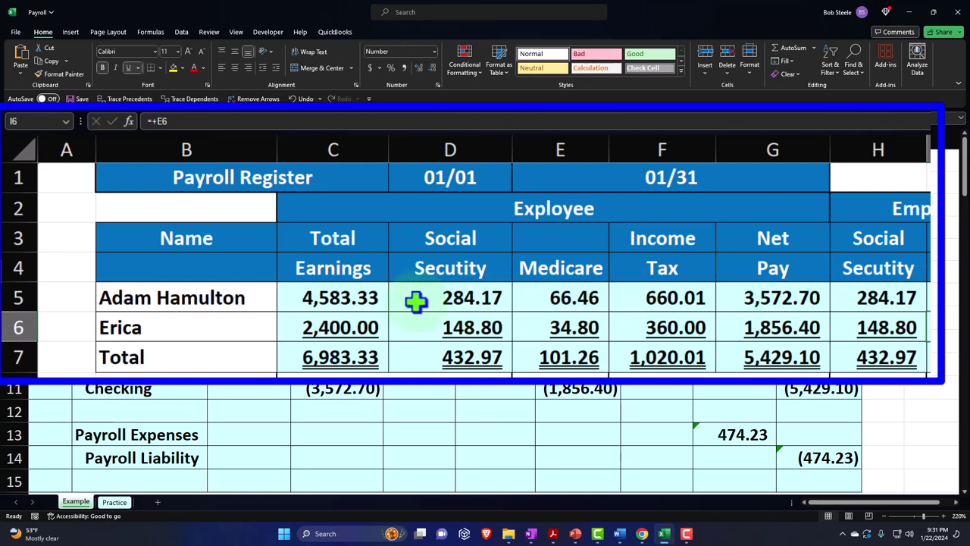
Inspect the second employee's total earnings in C6 and the Social Security withholding formula in D6.
double_click(358, 324)
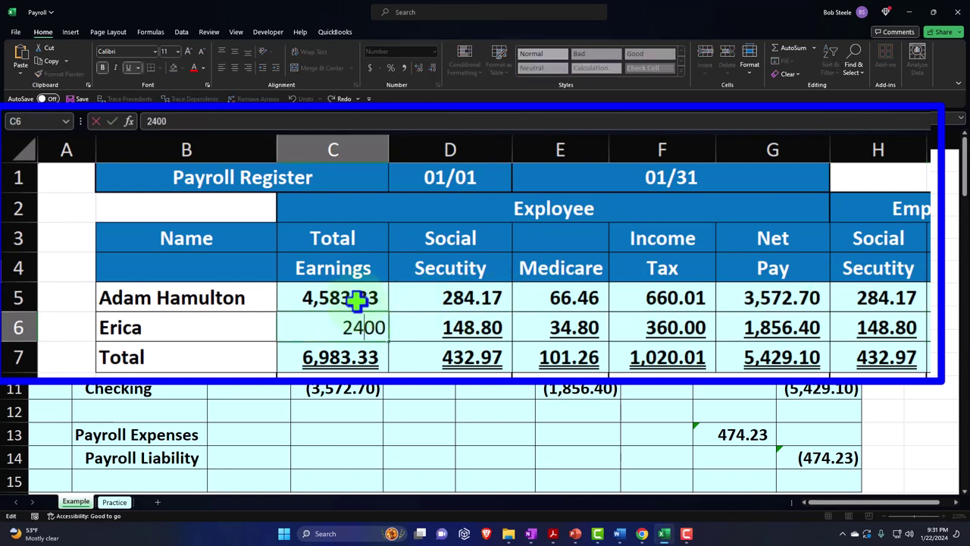
key(Return)
key(Up)
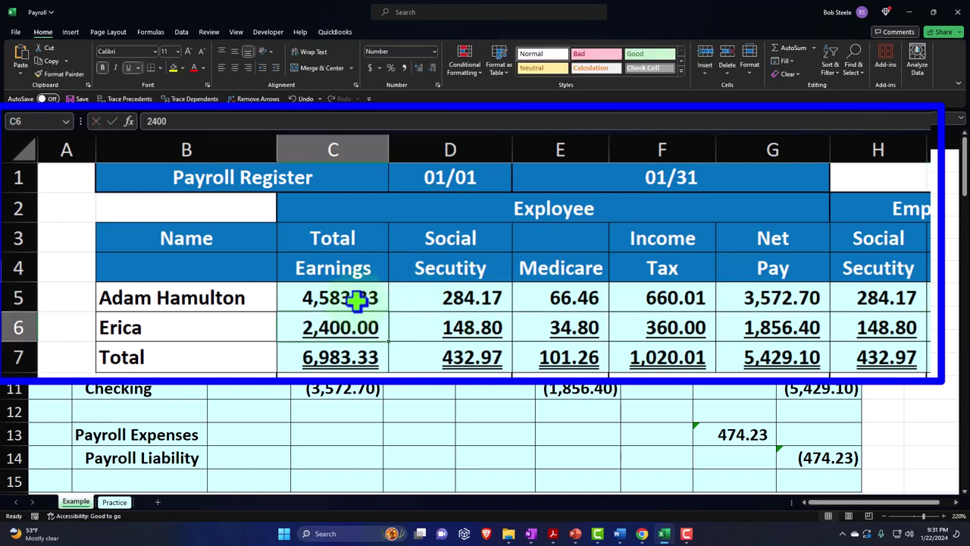
key(Right)
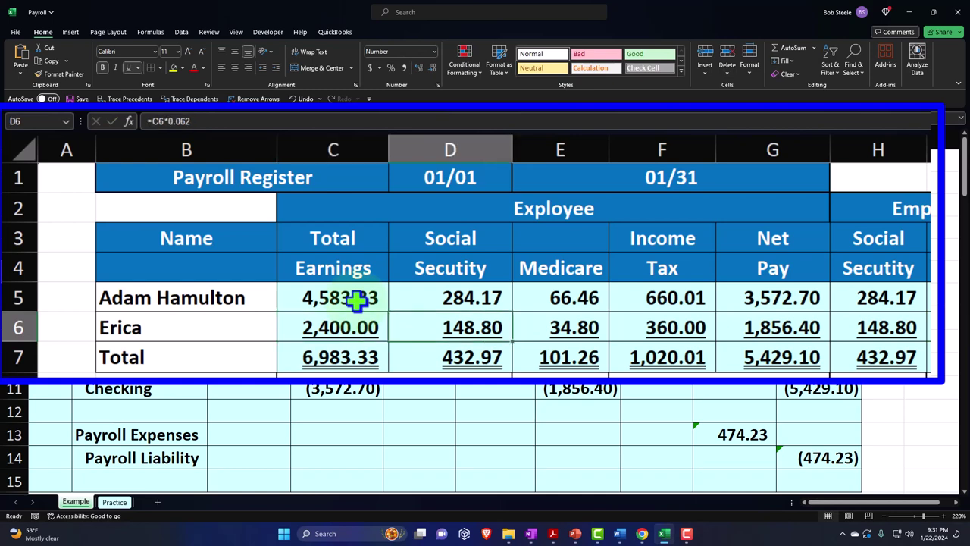
double_click(480, 318)
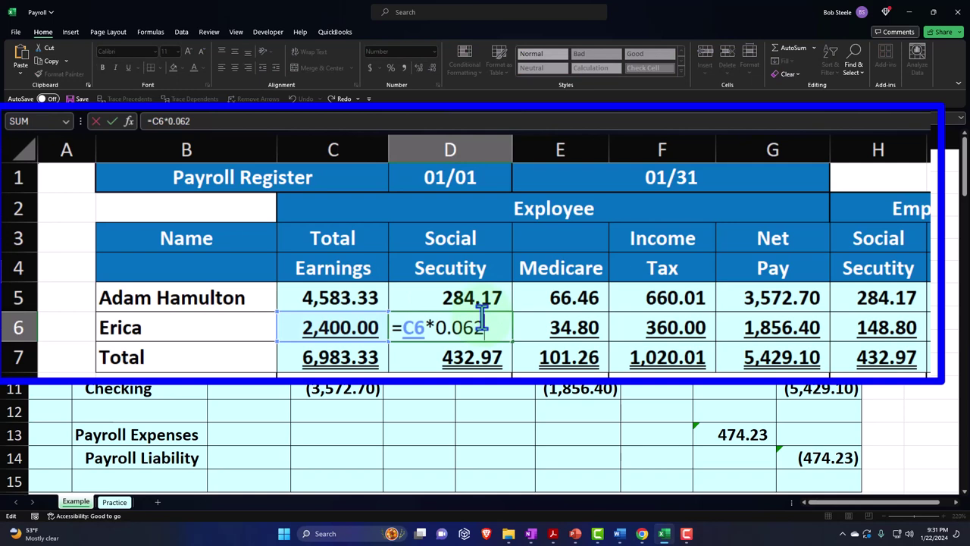
key(Return)
key(Right)
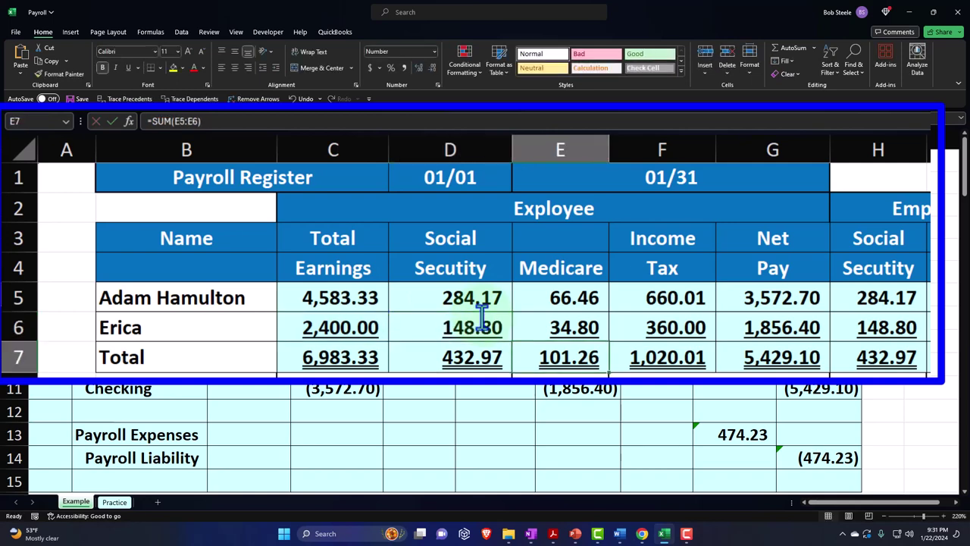
Examine the second employee's Medicare formula in E6 and the income tax entry in F6.
double_click(546, 322)
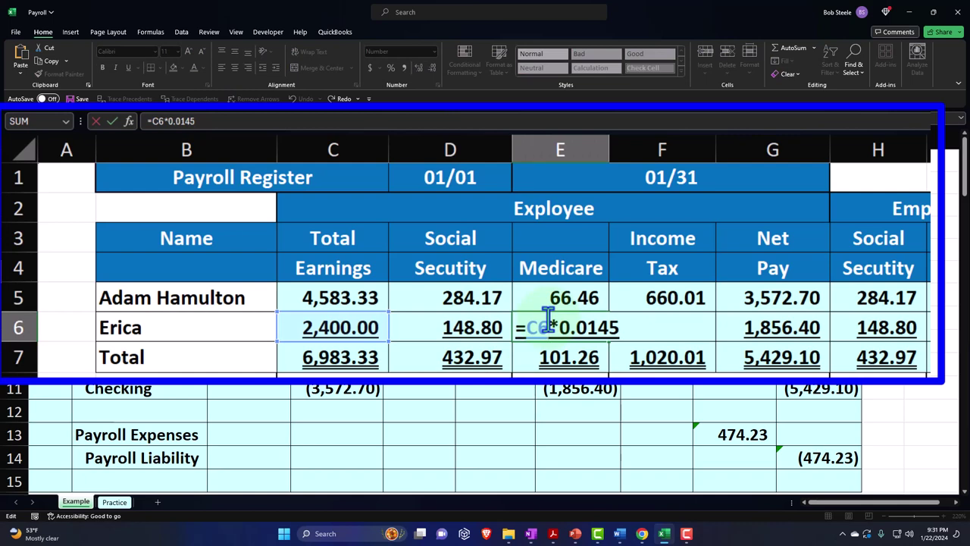
key(Return)
key(Up)
key(Right)
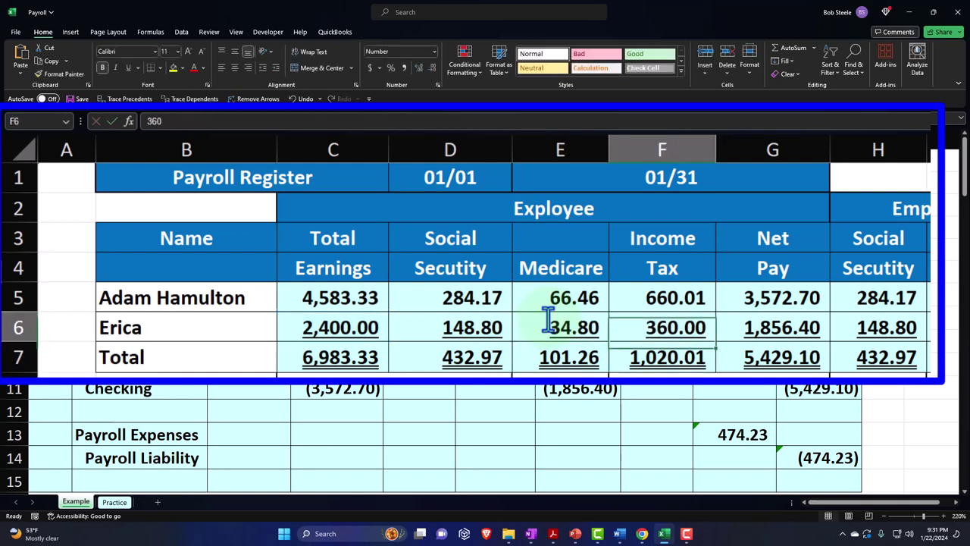
double_click(685, 327)
key(Return)
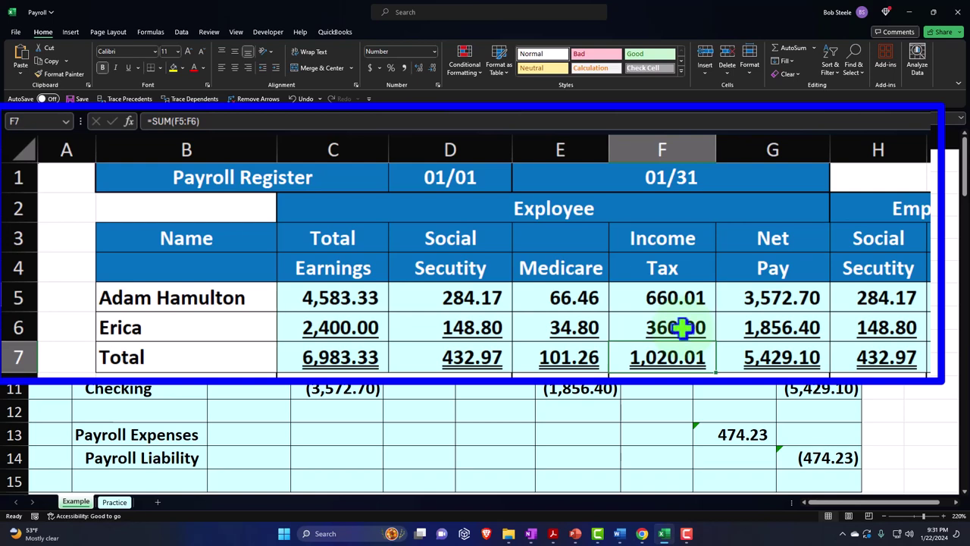
Inspect the second employee's net pay formula in G6, tracing it to the earnings in C6 and the deductions in D6:F6.
double_click(747, 323)
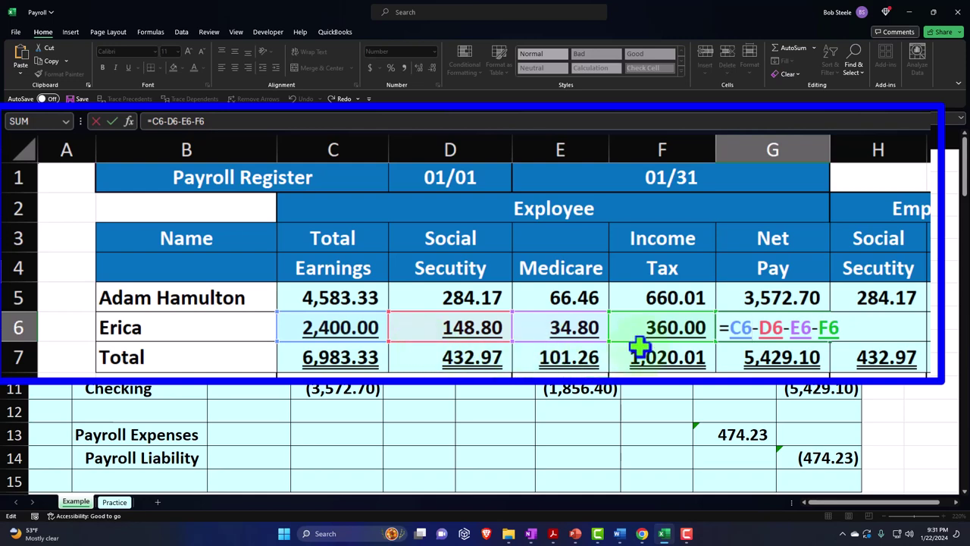
key(Return)
click(769, 328)
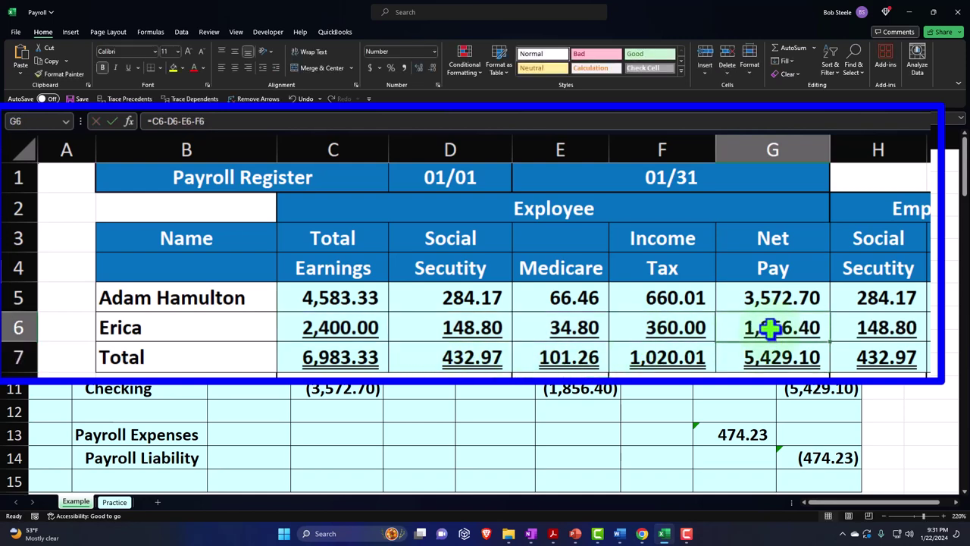
click(334, 331)
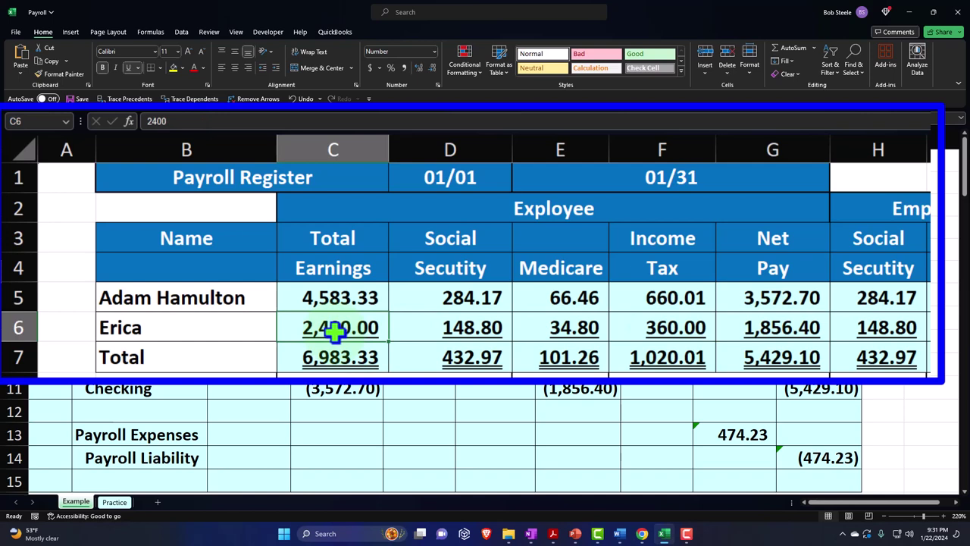
drag(425, 331, 641, 324)
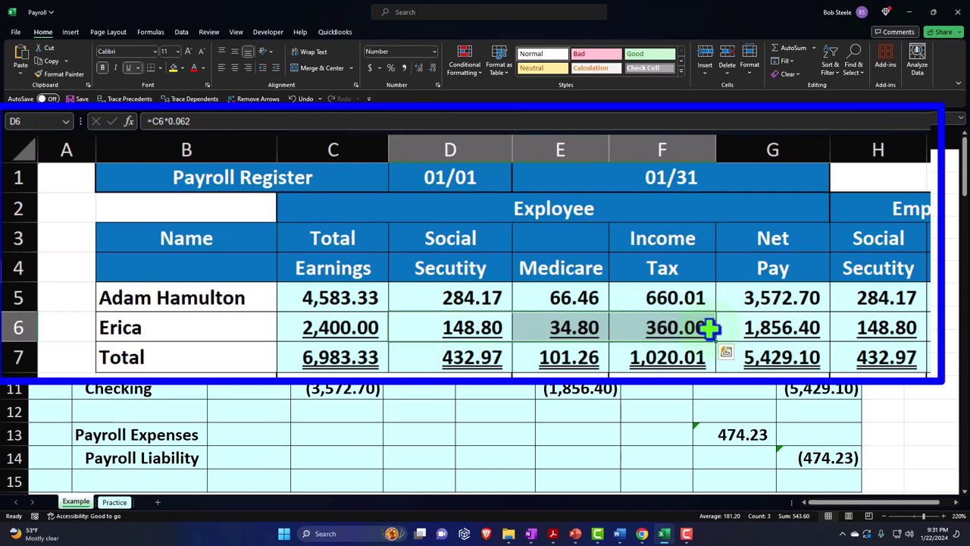
click(746, 327)
double_click(746, 327)
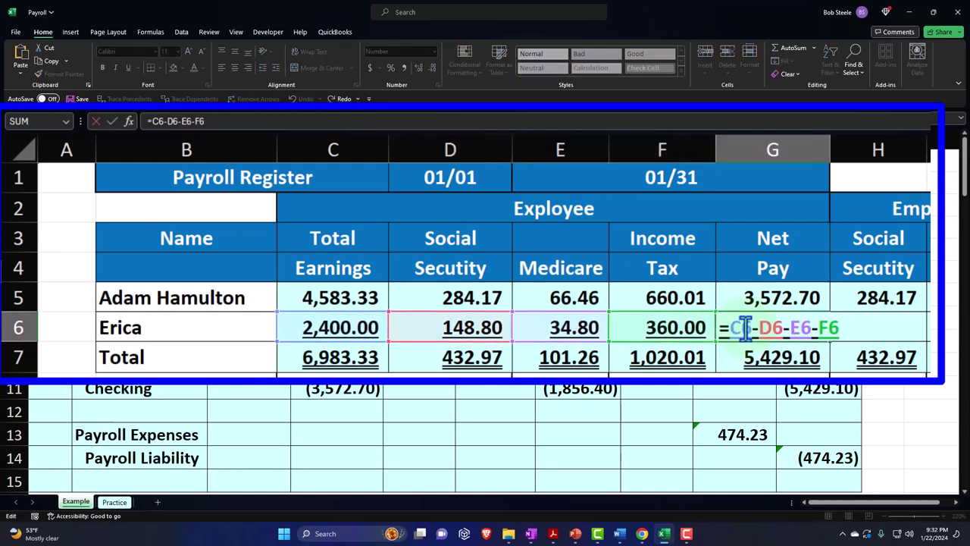
key(Return)
Review the second employee's employer taxes in H6:I6 and the register totals in row 7, including the sum formula in C7.
drag(892, 331, 952, 331)
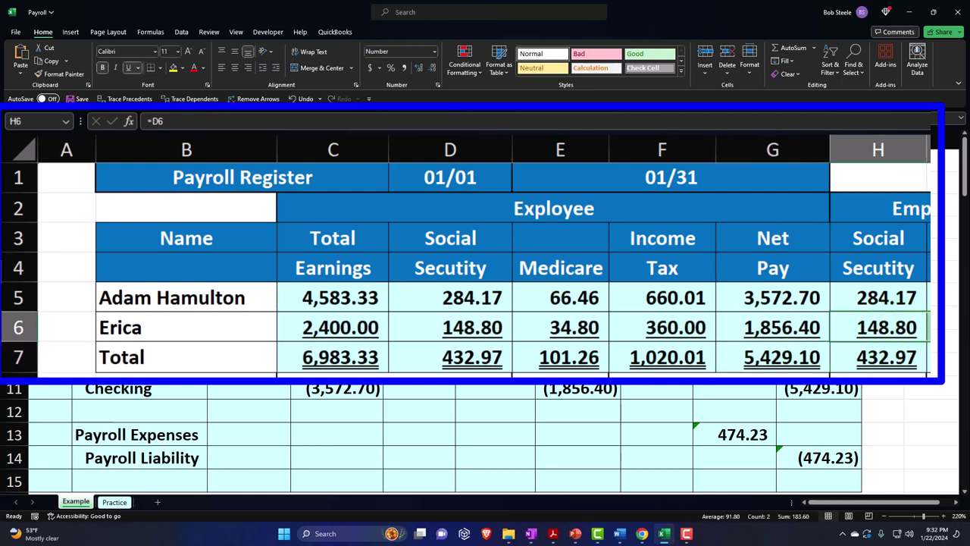
double_click(361, 356)
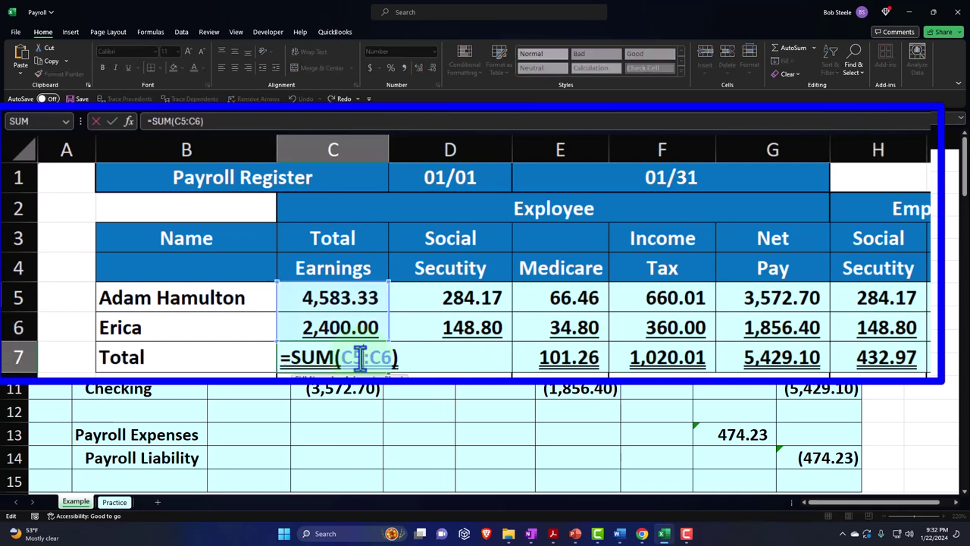
key(Return)
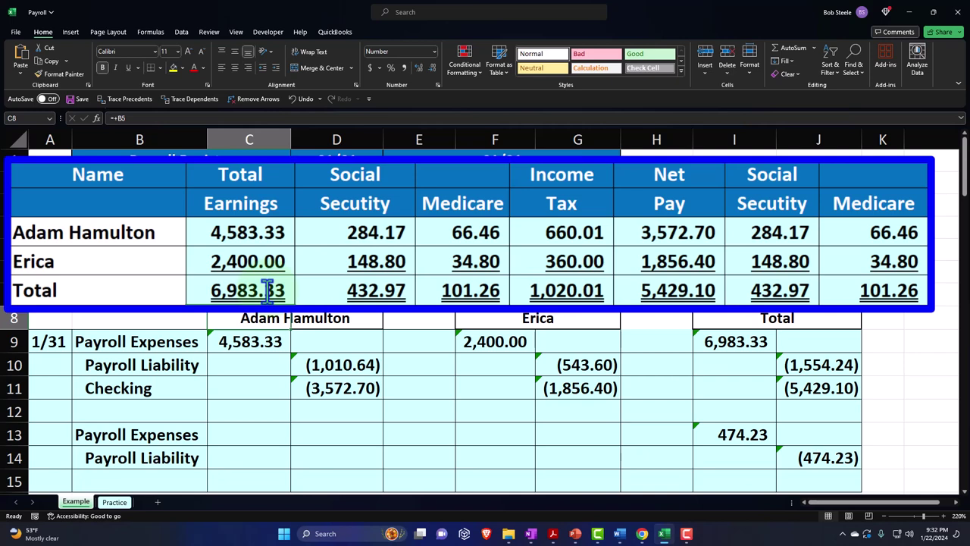
drag(267, 290, 827, 288)
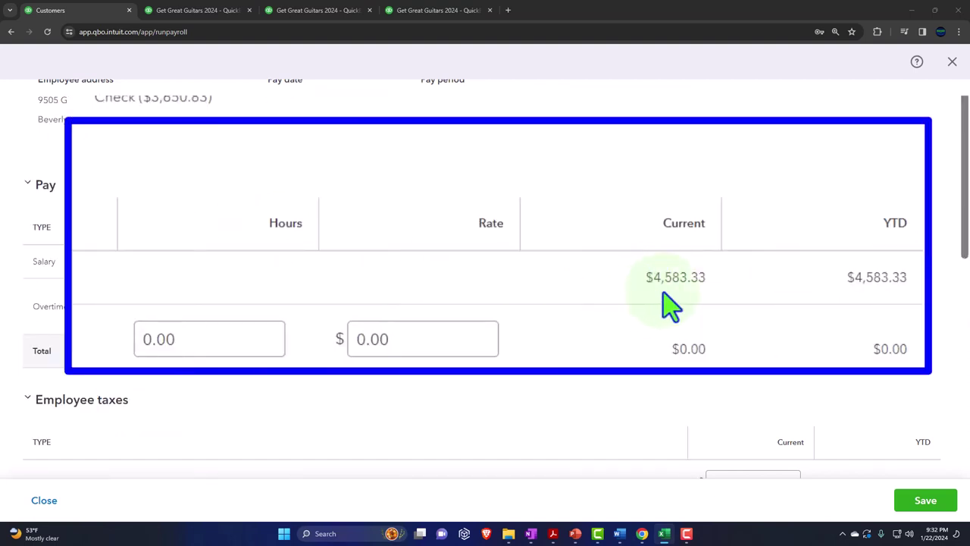
Set the current Federal Income Tax on the salaried employee's paycheck to 660.01.
scroll(672, 303, down, 1)
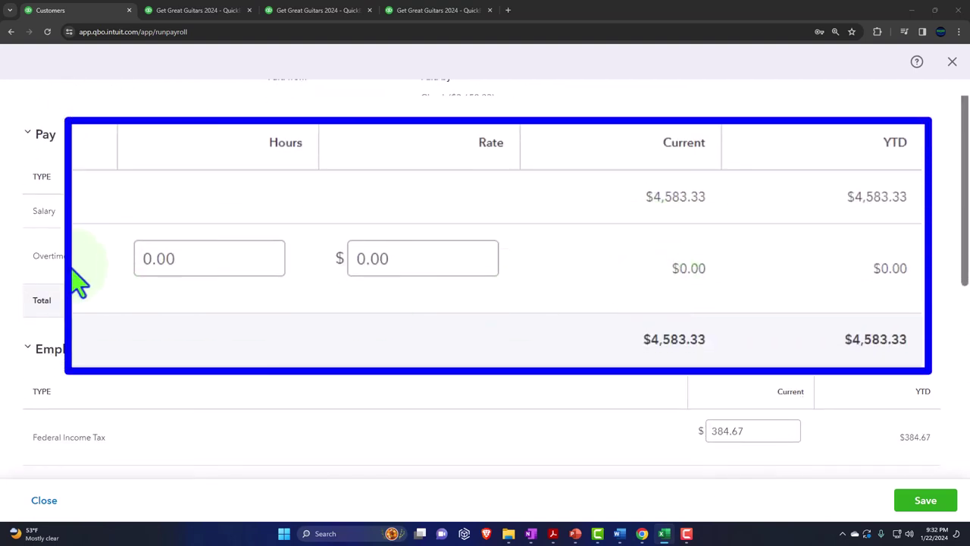
scroll(398, 318, down, 1)
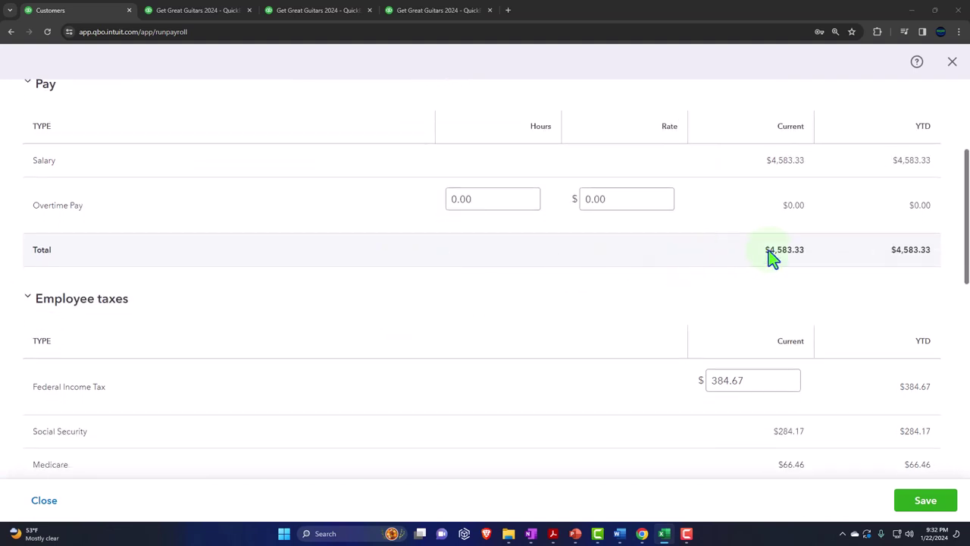
scroll(777, 251, down, 1)
scroll(312, 269, down, 1)
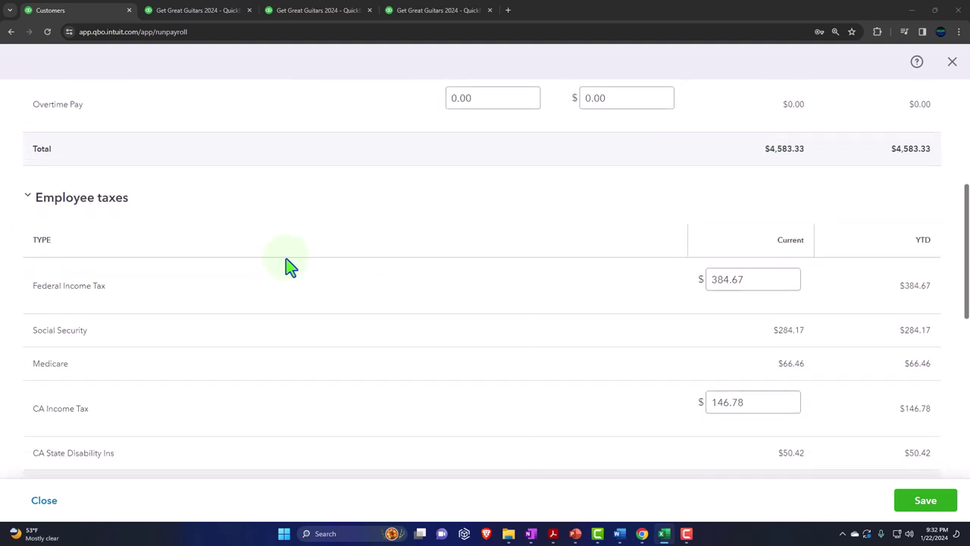
scroll(35, 205, down, 1)
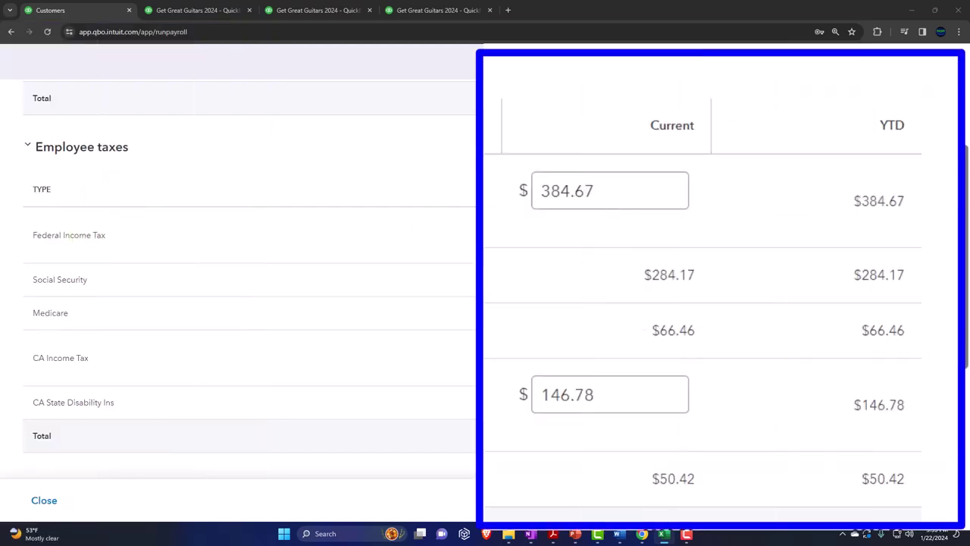
click(628, 190)
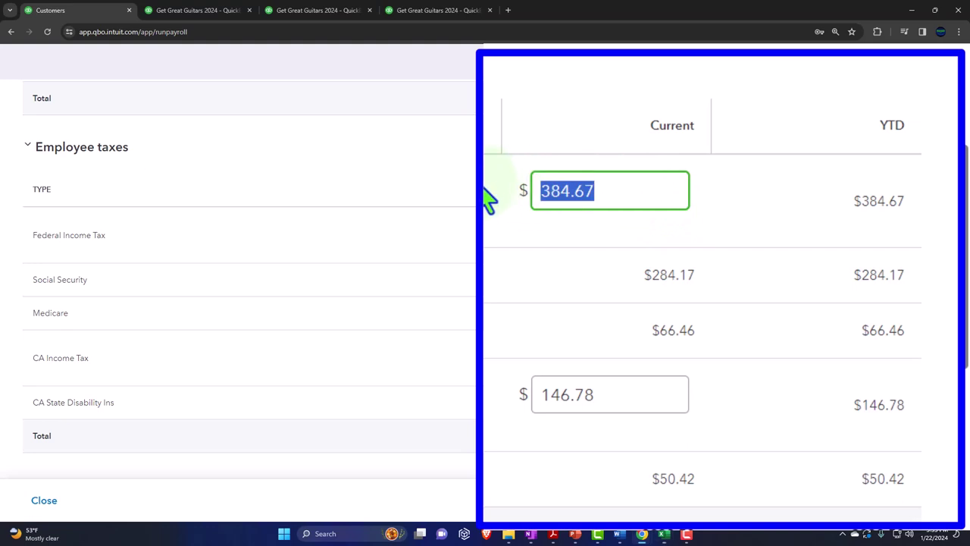
text(660.01)
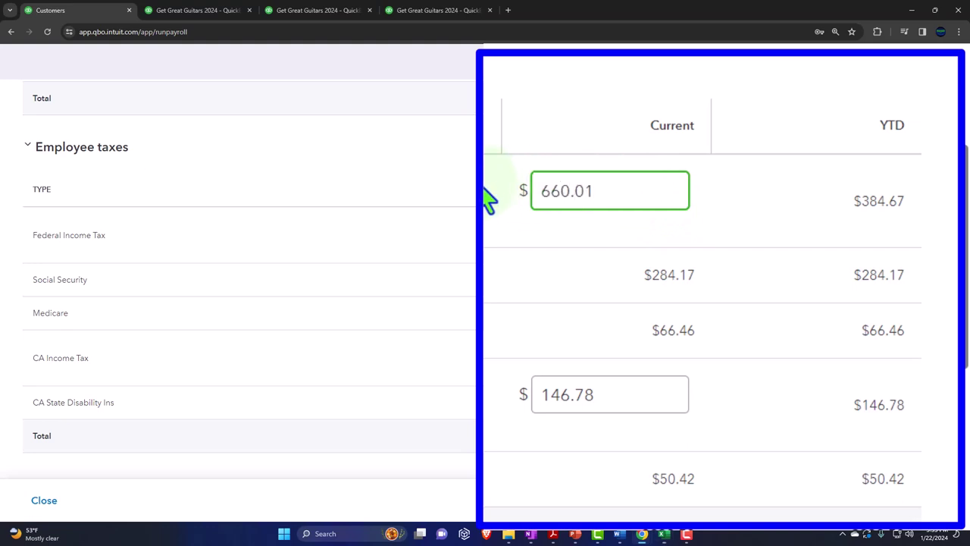
key(Tab)
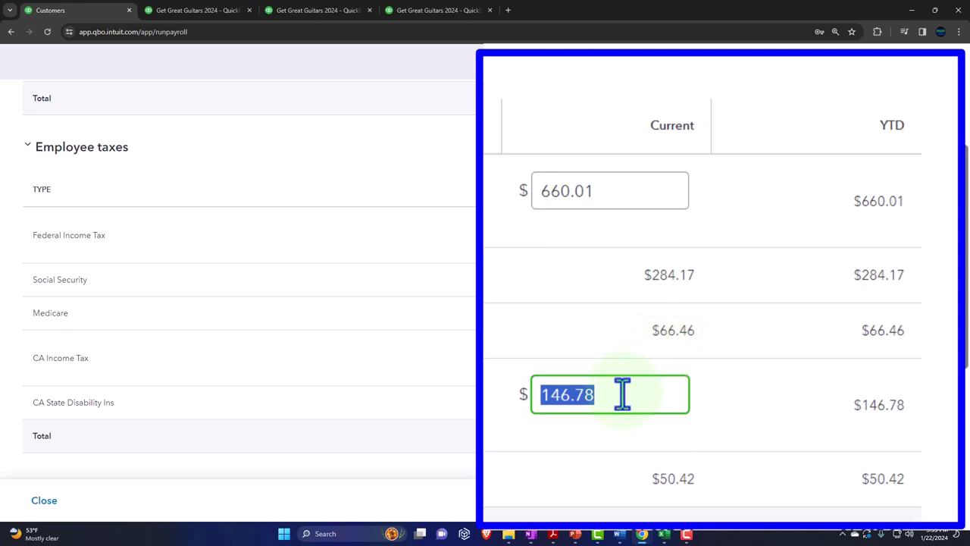
Set the current CA Income Tax on the paycheck to 0.
text(0)
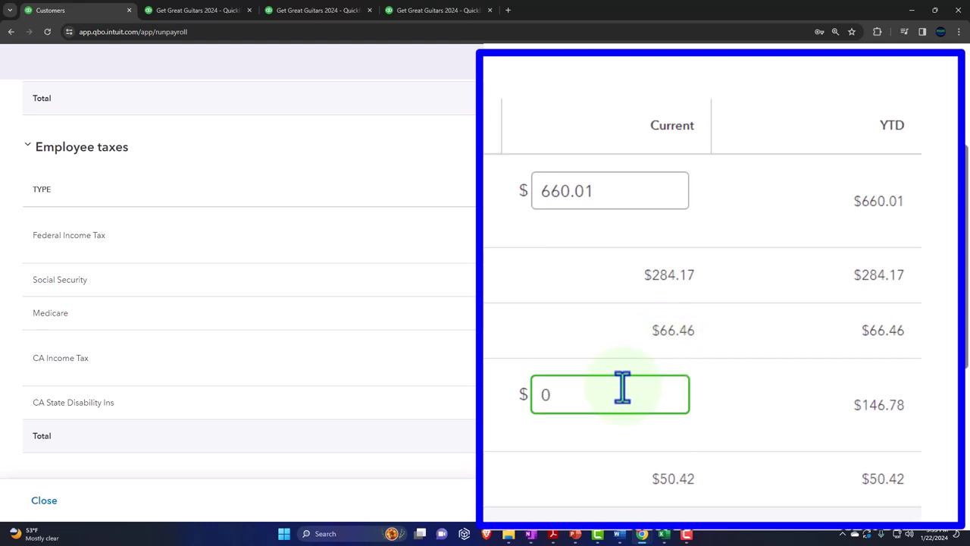
key(Tab)
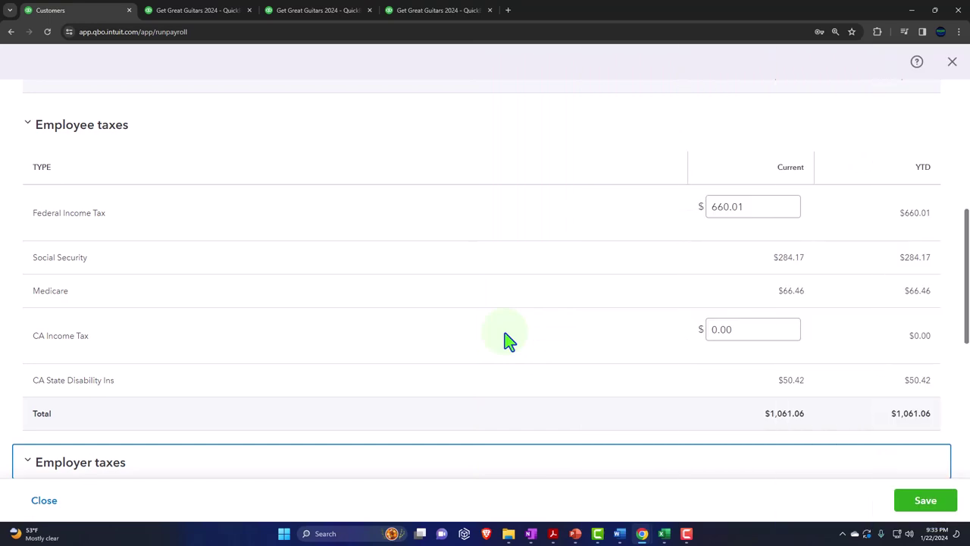
scroll(506, 341, down, 1)
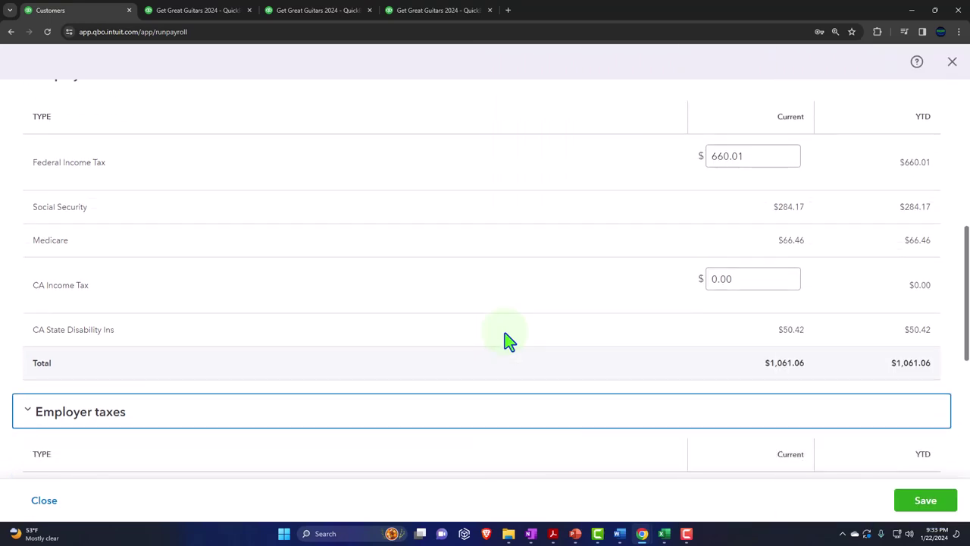